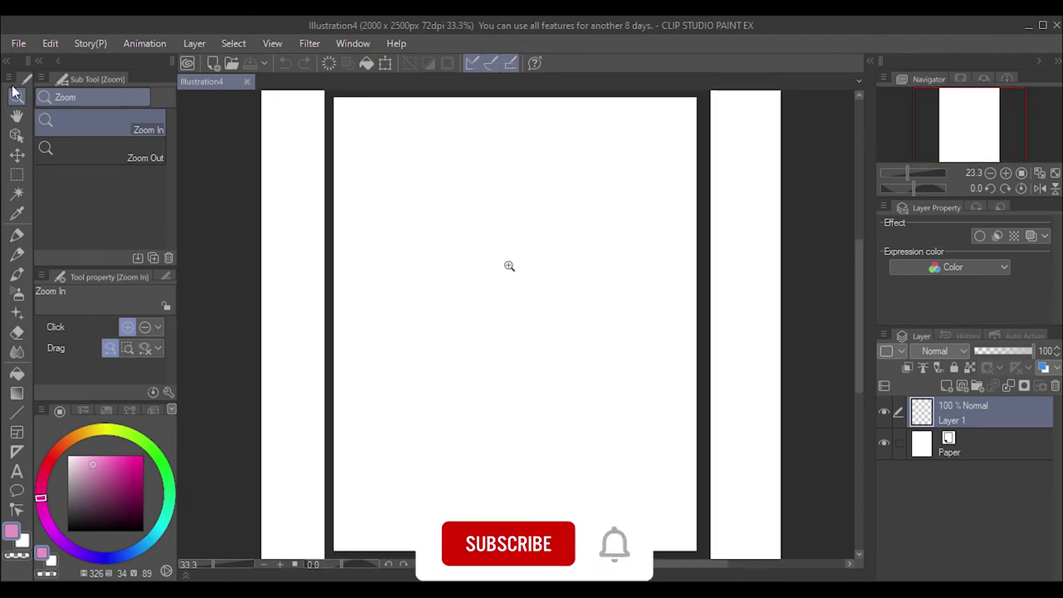
# Zoom the blank canvas from 33.3% to 50% with the Zoom In tool
pyautogui.click(509, 265)
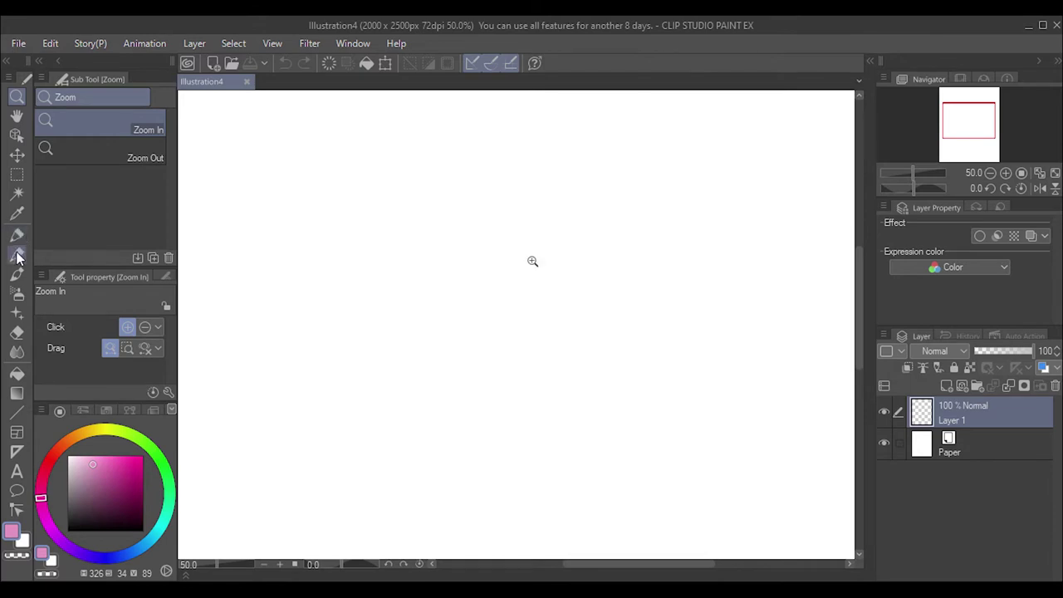
# Pick the Turnip pen sub tool at 20% opacity in near-black
pyautogui.click(17, 235)
pyautogui.click(65, 97)
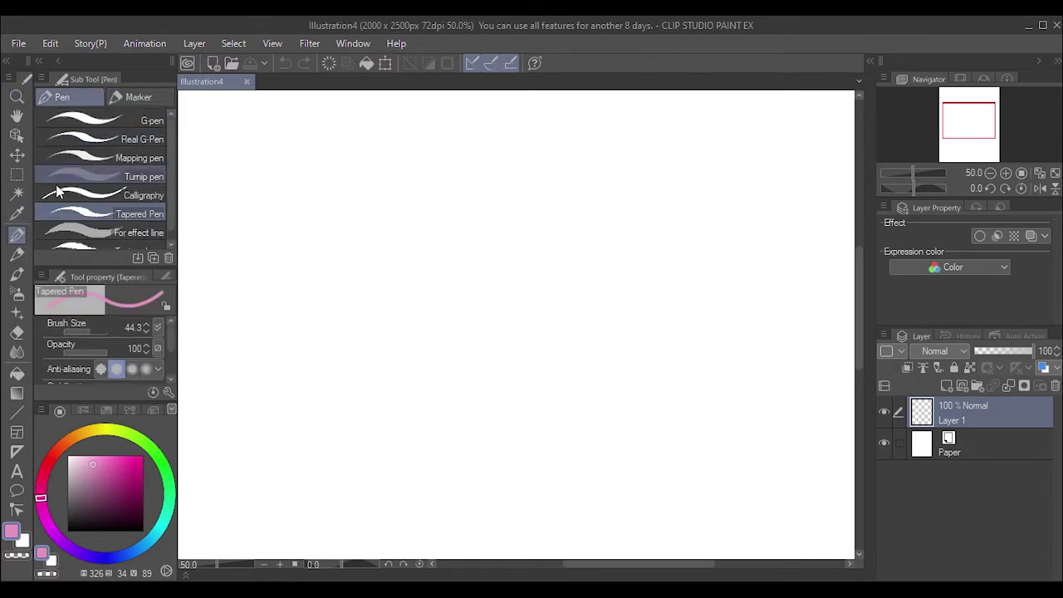
pyautogui.click(73, 522)
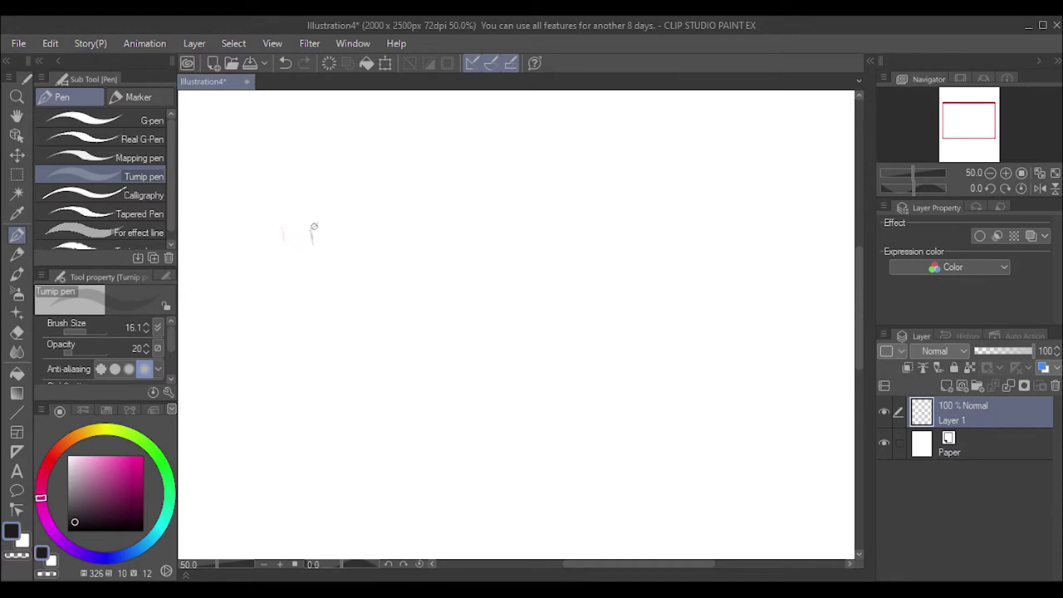
# Sketch the rounded head outline, undoing the stray tail stroke
pyautogui.moveTo(312, 243); pyautogui.dragTo(325, 211)
pyautogui.moveTo(323, 208); pyautogui.dragTo(335, 195)
pyautogui.moveTo(322, 218)
pyautogui.mouseDown()
pyautogui.moveTo(352, 188)
pyautogui.moveTo(401, 203)
pyautogui.moveTo(432, 251)
pyautogui.moveTo(424, 399)
pyautogui.moveTo(403, 412)
pyautogui.mouseUp()
pyautogui.hotkey('ctrl', 'z')
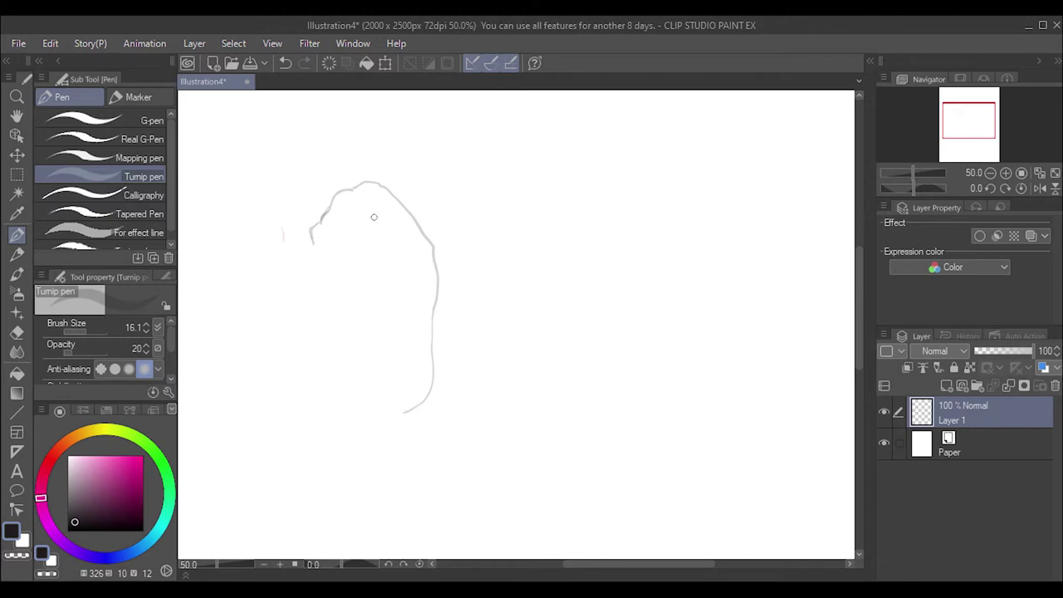
pyautogui.moveTo(369, 184)
pyautogui.mouseDown()
pyautogui.moveTo(362, 226)
pyautogui.moveTo(342, 231)
pyautogui.moveTo(375, 229)
pyautogui.mouseUp()
# Retrace and darken both eyes, with a brow mark above the left eye
pyautogui.moveTo(370, 223)
pyautogui.mouseDown()
pyautogui.moveTo(372, 241)
pyautogui.moveTo(340, 226)
pyautogui.mouseUp()
pyautogui.moveTo(337, 218); pyautogui.dragTo(334, 215)
pyautogui.moveTo(381, 225)
pyautogui.mouseDown()
pyautogui.moveTo(381, 235)
pyautogui.moveTo(342, 229)
pyautogui.moveTo(347, 184)
pyautogui.mouseUp()
# Darken and extend the head's upper-left edge
pyautogui.moveTo(335, 186); pyautogui.dragTo(359, 181)
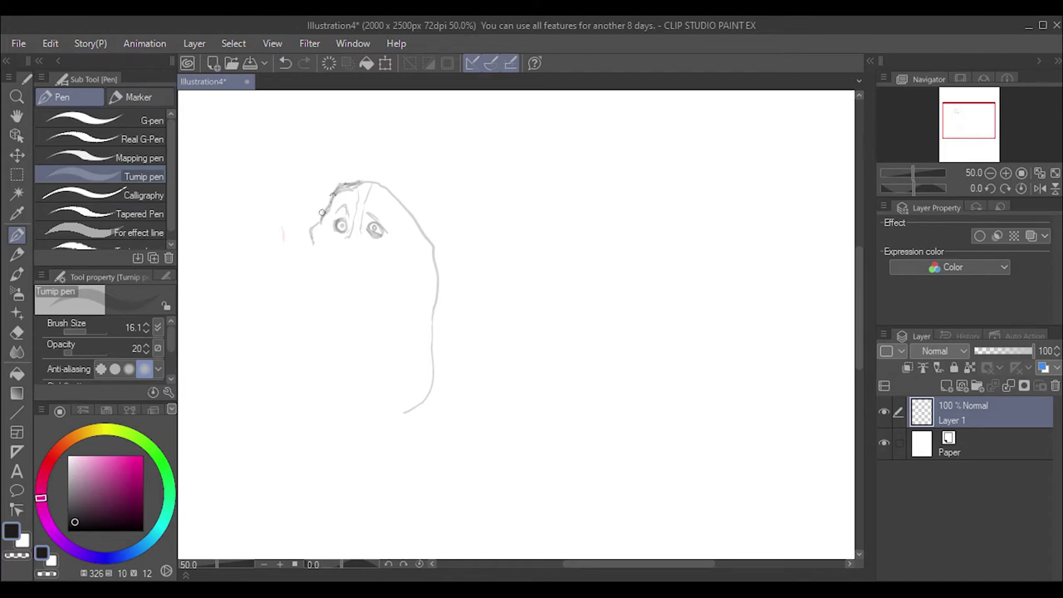
pyautogui.moveTo(322, 214); pyautogui.dragTo(354, 184)
pyautogui.moveTo(330, 202); pyautogui.dragTo(311, 235)
# Draw the nose oval below the eyes and close it into a ring
pyautogui.moveTo(322, 238)
pyautogui.mouseDown()
pyautogui.moveTo(350, 240)
pyautogui.moveTo(359, 255)
pyautogui.mouseUp()
pyautogui.hotkey('ctrl', 'z')
pyautogui.hotkey('ctrl', 'y')
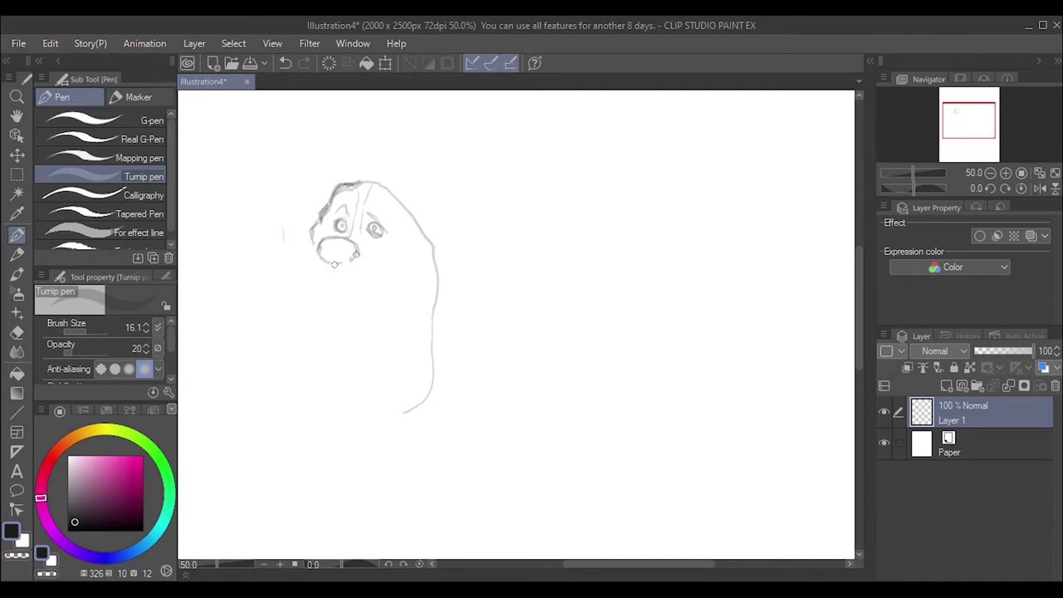
pyautogui.moveTo(356, 241); pyautogui.dragTo(352, 260)
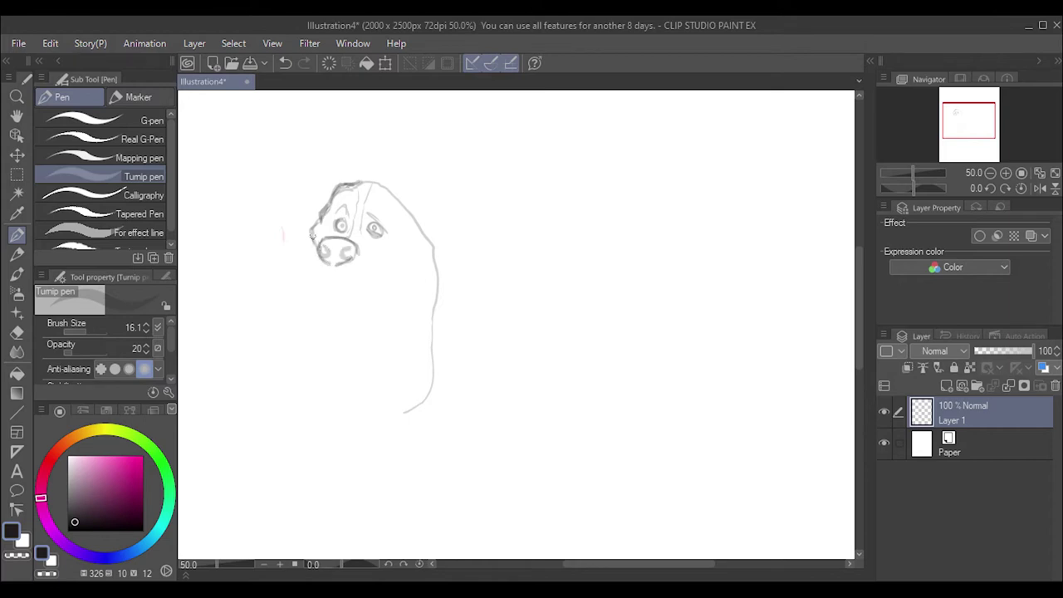
# Toggle between the Calligraphy and Turnip pen sub tools, ending on Turnip pen
pyautogui.click(133, 195)
pyautogui.click(133, 176)
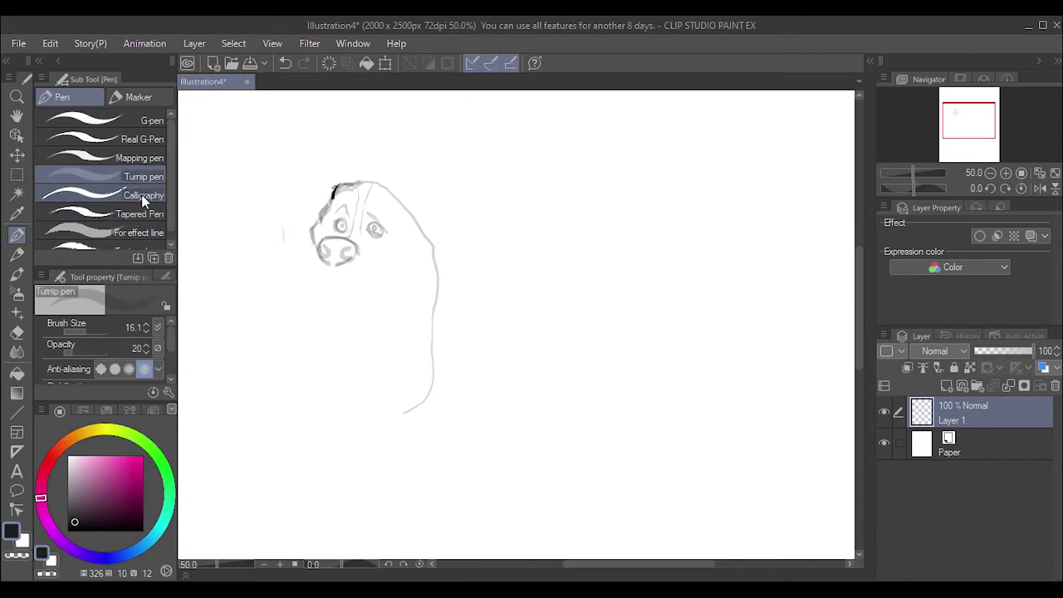
pyautogui.click(110, 195)
pyautogui.click(137, 176)
pyautogui.click(121, 194)
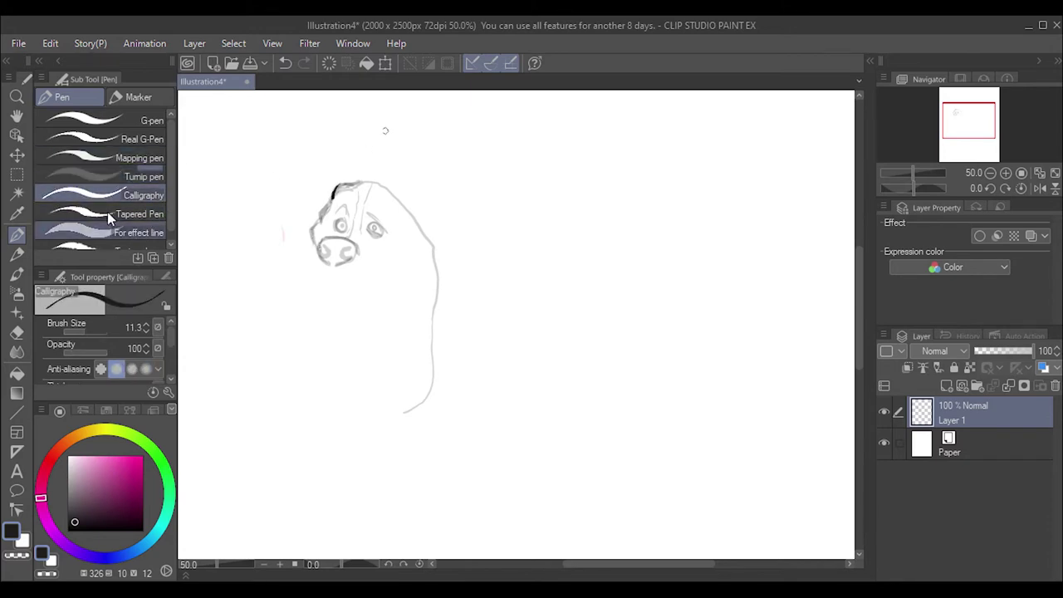
pyautogui.click(133, 176)
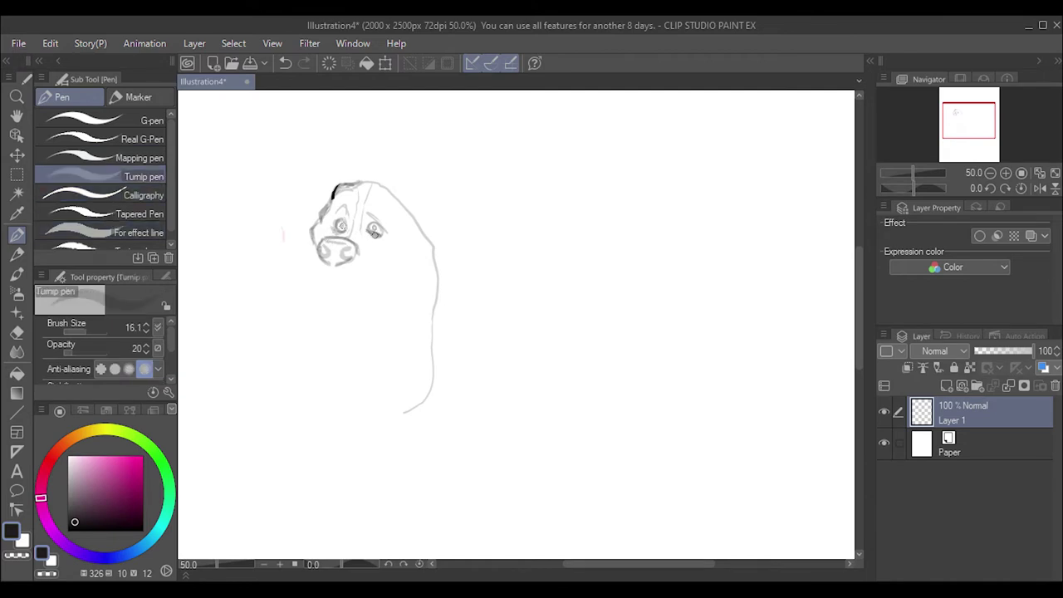
# Shade the eyes and sketch the neck side and fold lines below the right eye
pyautogui.moveTo(371, 231)
pyautogui.mouseDown()
pyautogui.moveTo(387, 236)
pyautogui.moveTo(403, 214)
pyautogui.mouseUp()
pyautogui.moveTo(396, 273); pyautogui.dragTo(383, 382)
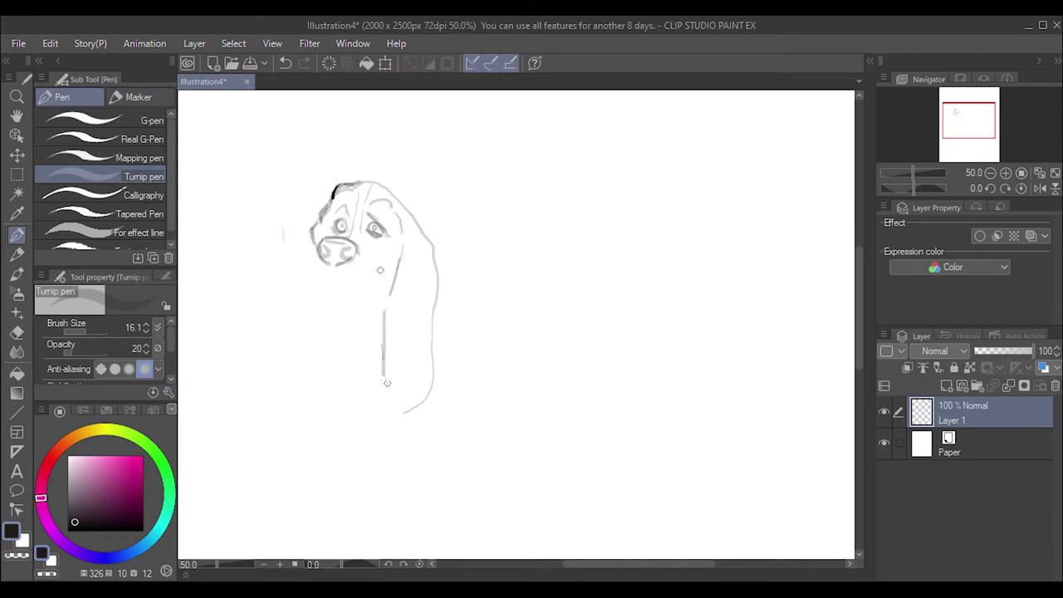
pyautogui.moveTo(383, 309); pyautogui.dragTo(396, 414)
pyautogui.moveTo(379, 240)
pyautogui.mouseDown()
pyautogui.moveTo(389, 254)
pyautogui.moveTo(374, 301)
pyautogui.mouseUp()
pyautogui.moveTo(370, 255); pyautogui.dragTo(363, 297)
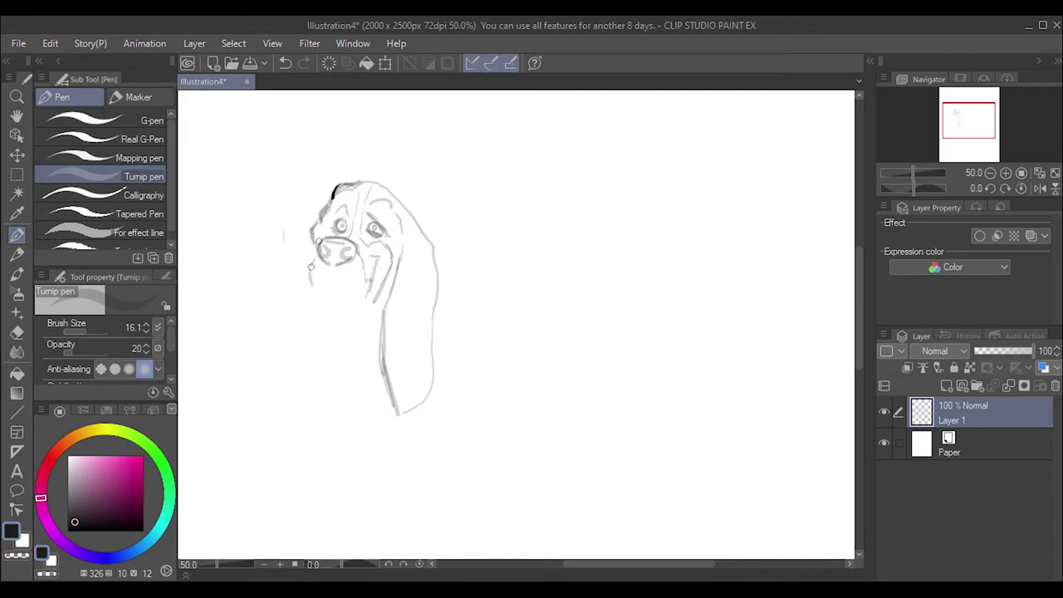
# Outline the left edge of the muzzle
pyautogui.moveTo(321, 239); pyautogui.dragTo(313, 321)
pyautogui.hotkey('ctrl', 'z')
pyautogui.hotkey('ctrl', 'y')
# Sketch the curve below the muzzle, the left jowl and the lower lip
pyautogui.moveTo(333, 264); pyautogui.dragTo(322, 306)
pyautogui.moveTo(337, 306)
pyautogui.mouseDown()
pyautogui.moveTo(352, 325)
pyautogui.moveTo(326, 321)
pyautogui.moveTo(311, 291)
pyautogui.mouseUp()
pyautogui.moveTo(316, 328); pyautogui.dragTo(311, 301)
pyautogui.moveTo(355, 329)
pyautogui.mouseDown()
pyautogui.moveTo(370, 297)
pyautogui.moveTo(367, 313)
pyautogui.mouseUp()
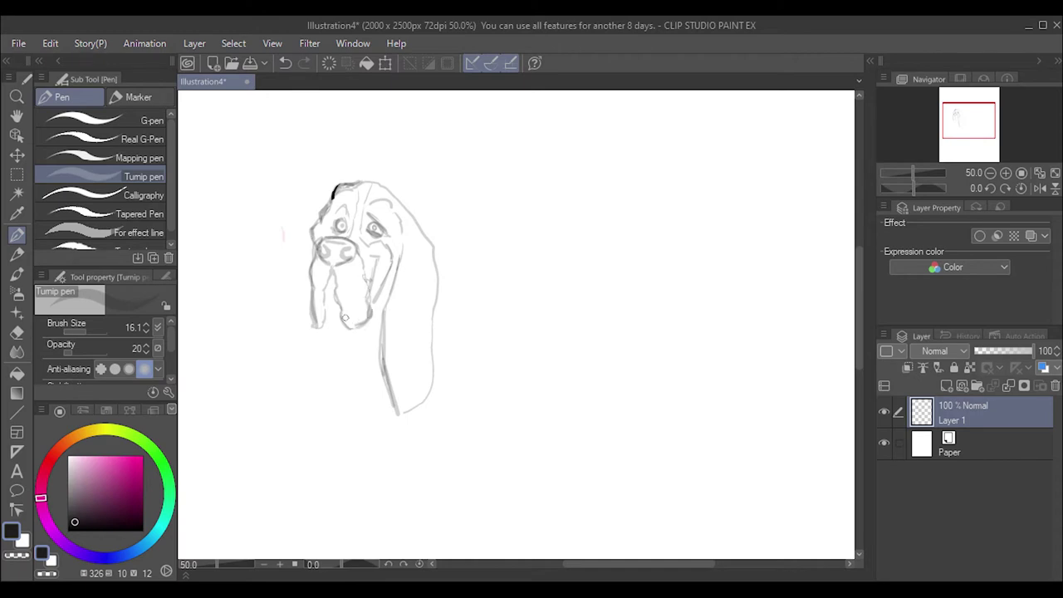
pyautogui.hotkey('ctrl', 'z')
pyautogui.hotkey('ctrl', 'y')
# Extend the jowls downward and close the chin curve beneath the nose
pyautogui.moveTo(329, 310); pyautogui.dragTo(336, 287)
pyautogui.moveTo(333, 342); pyautogui.dragTo(325, 369)
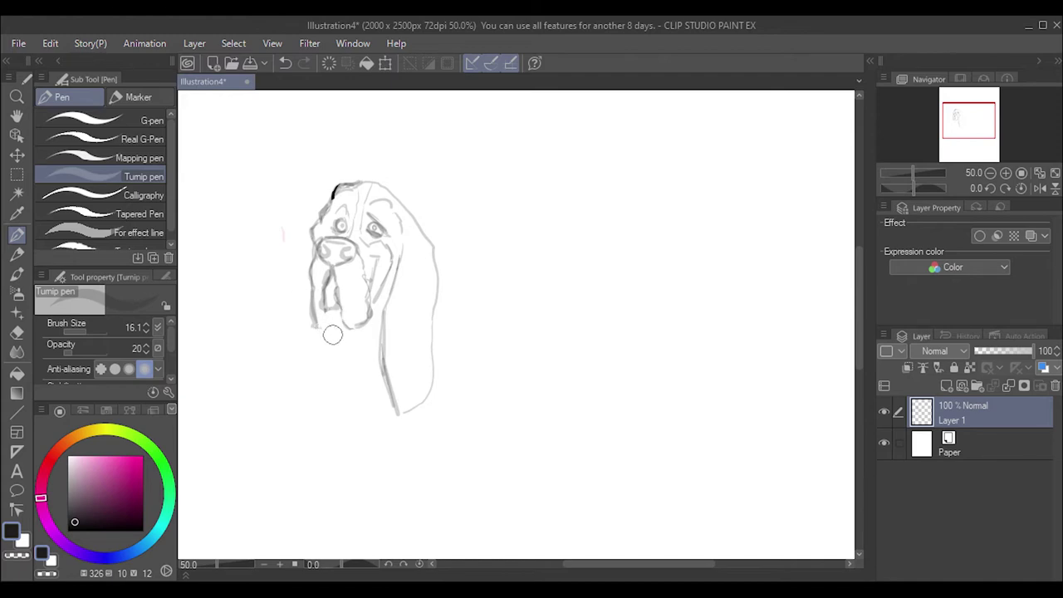
pyautogui.hotkey('ctrl', 'z')
pyautogui.moveTo(323, 301); pyautogui.dragTo(320, 325)
pyautogui.moveTo(322, 308)
pyautogui.mouseDown()
pyautogui.moveTo(304, 383)
pyautogui.moveTo(330, 395)
pyautogui.mouseUp()
pyautogui.moveTo(333, 322)
pyautogui.mouseDown()
pyautogui.moveTo(334, 360)
pyautogui.moveTo(356, 388)
pyautogui.moveTo(338, 392)
pyautogui.mouseUp()
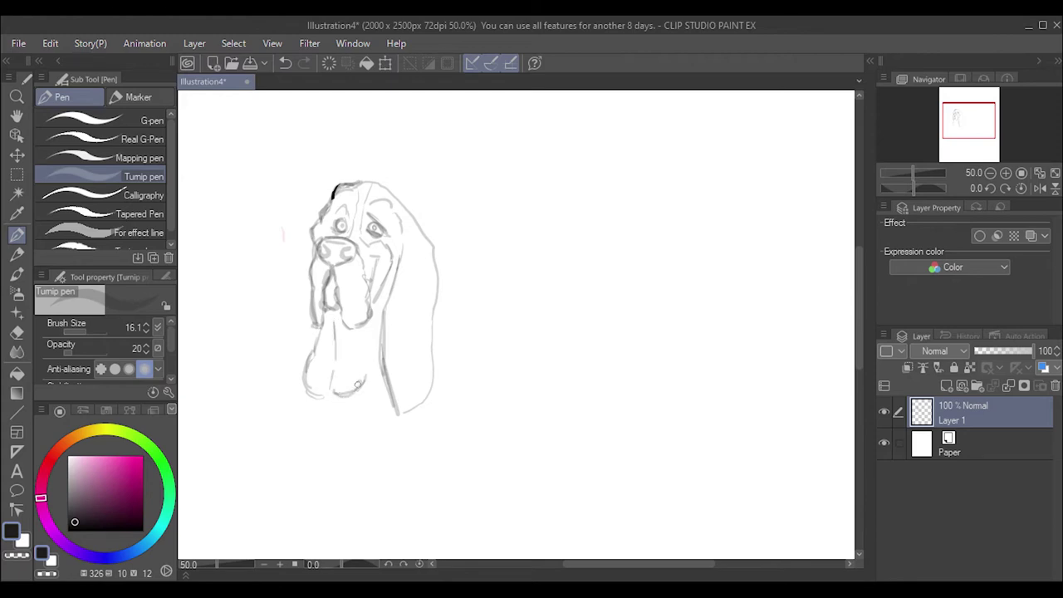
pyautogui.moveTo(360, 332); pyautogui.dragTo(363, 340)
pyautogui.moveTo(336, 306); pyautogui.dragTo(348, 306)
pyautogui.moveTo(366, 374); pyautogui.dragTo(336, 395)
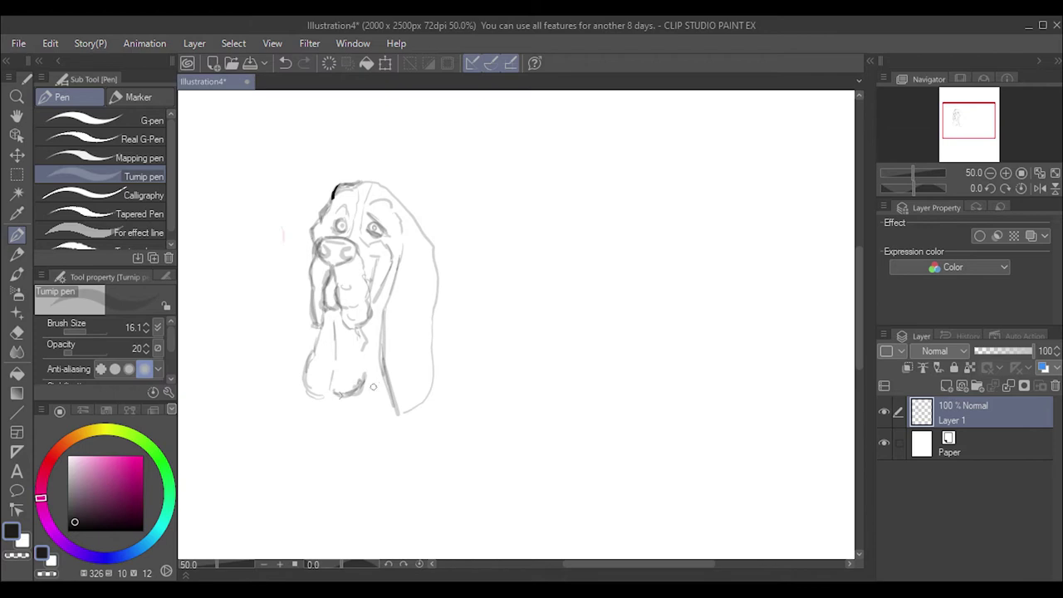
# Redraw the right ear outline and lengthen the chest line below the chin
pyautogui.moveTo(362, 347); pyautogui.dragTo(371, 333)
pyautogui.moveTo(438, 272)
pyautogui.mouseDown()
pyautogui.moveTo(428, 404)
pyautogui.moveTo(400, 414)
pyautogui.moveTo(378, 357)
pyautogui.mouseUp()
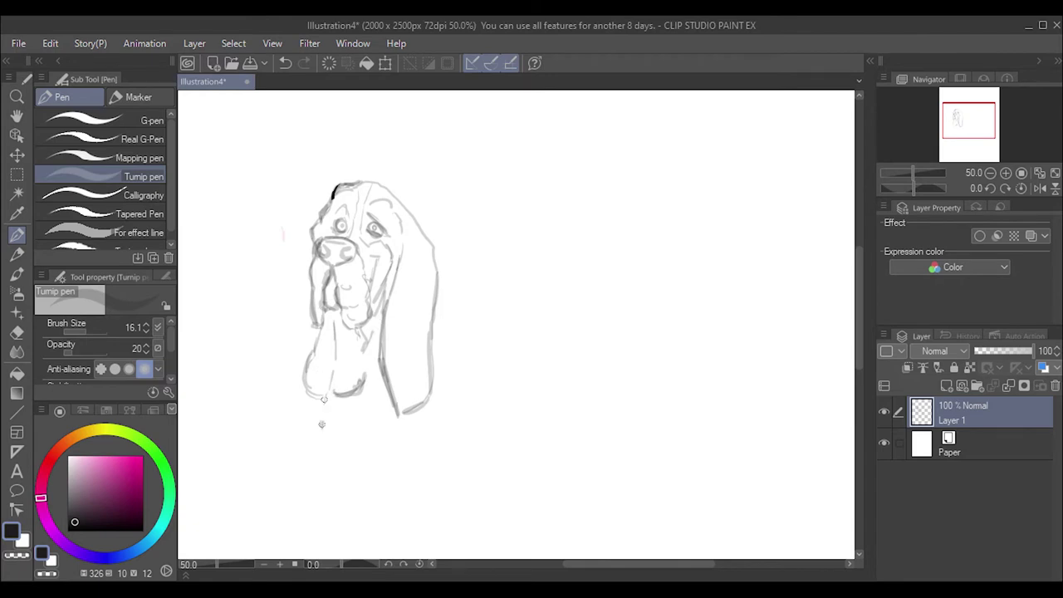
pyautogui.moveTo(322, 404); pyautogui.dragTo(332, 472)
pyautogui.moveTo(320, 386); pyautogui.dragTo(332, 479)
pyautogui.moveTo(321, 454); pyautogui.dragTo(322, 465)
# Sketch the outer edge of the long left ear, undoing the long jaw strokes
pyautogui.moveTo(318, 212)
pyautogui.mouseDown()
pyautogui.moveTo(291, 275)
pyautogui.moveTo(285, 328)
pyautogui.mouseUp()
pyautogui.moveTo(291, 270); pyautogui.dragTo(288, 307)
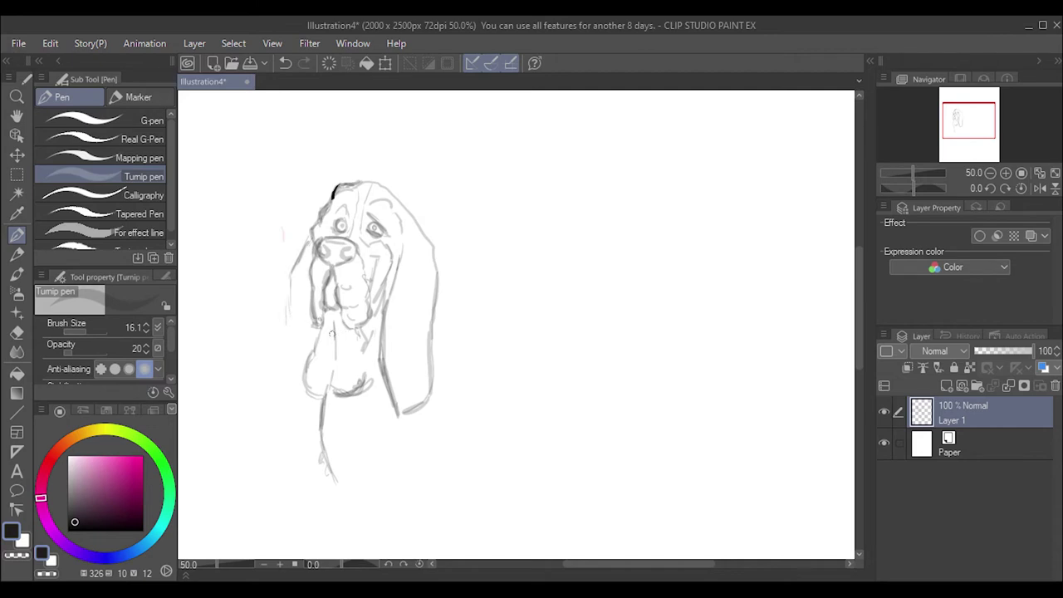
pyautogui.moveTo(316, 314)
pyautogui.mouseDown()
pyautogui.moveTo(307, 304)
pyautogui.moveTo(303, 367)
pyautogui.moveTo(328, 387)
pyautogui.mouseUp()
pyautogui.hotkey('ctrl', 'z')
pyautogui.hotkey('ctrl', 'z')
pyautogui.hotkey('ctrl', 'z')
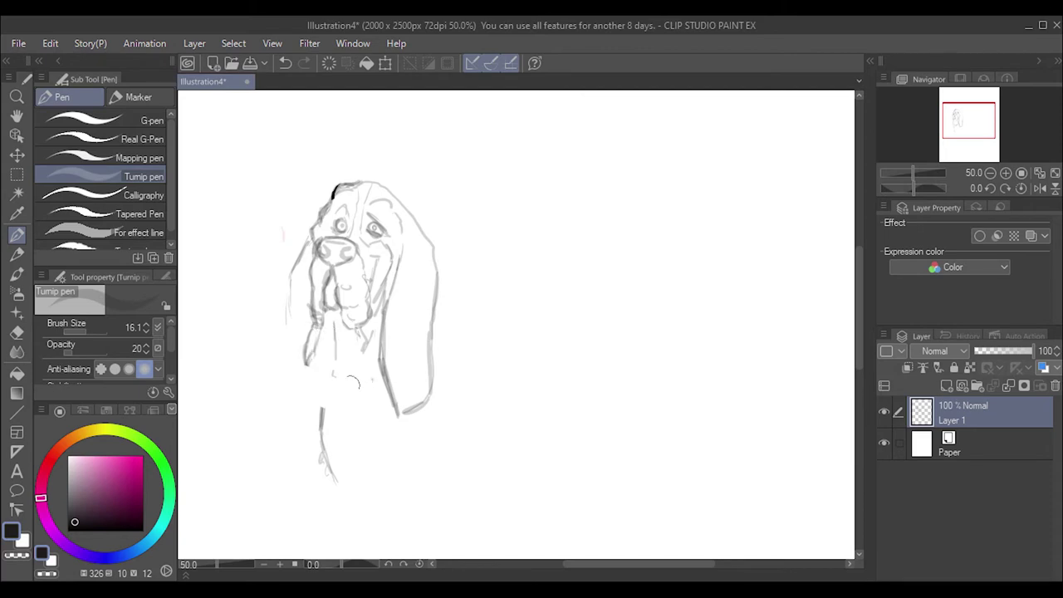
pyautogui.hotkey('ctrl', 'z')
# Redraw the left jaw shorter and outline the hanging tongue below the muzzle
pyautogui.hotkey('ctrl', 'z')
pyautogui.moveTo(312, 324); pyautogui.dragTo(307, 366)
pyautogui.moveTo(332, 322)
pyautogui.mouseDown()
pyautogui.moveTo(317, 372)
pyautogui.moveTo(360, 337)
pyautogui.moveTo(349, 369)
pyautogui.moveTo(334, 371)
pyautogui.mouseUp()
pyautogui.hotkey('ctrl', 'z')
pyautogui.moveTo(341, 503); pyautogui.dragTo(329, 455)
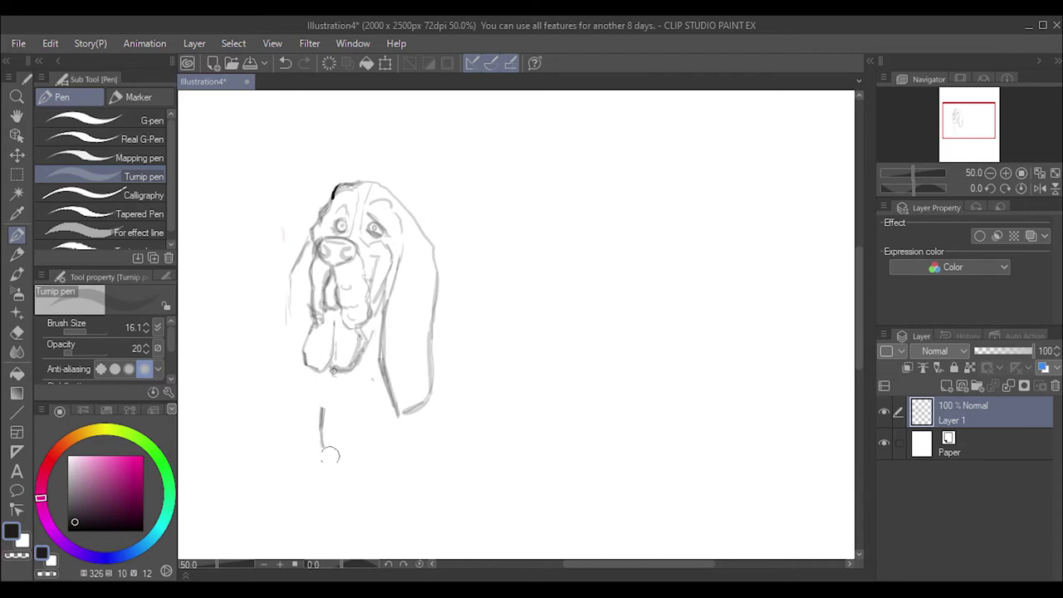
pyautogui.hotkey('ctrl', 'z')
pyautogui.moveTo(318, 373)
pyautogui.mouseDown()
pyautogui.moveTo(312, 404)
pyautogui.moveTo(329, 438)
pyautogui.mouseUp()
pyautogui.hotkey('ctrl', 'z')
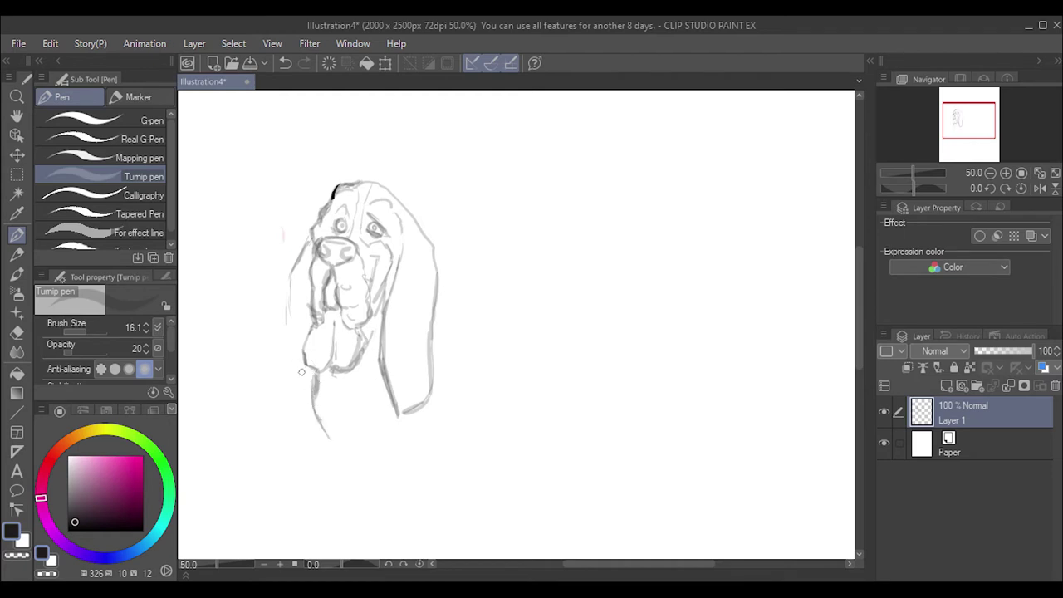
# Re-stroke the left jaw and left edge of the face
pyautogui.moveTo(304, 404); pyautogui.dragTo(287, 371)
pyautogui.moveTo(286, 276); pyautogui.dragTo(283, 363)
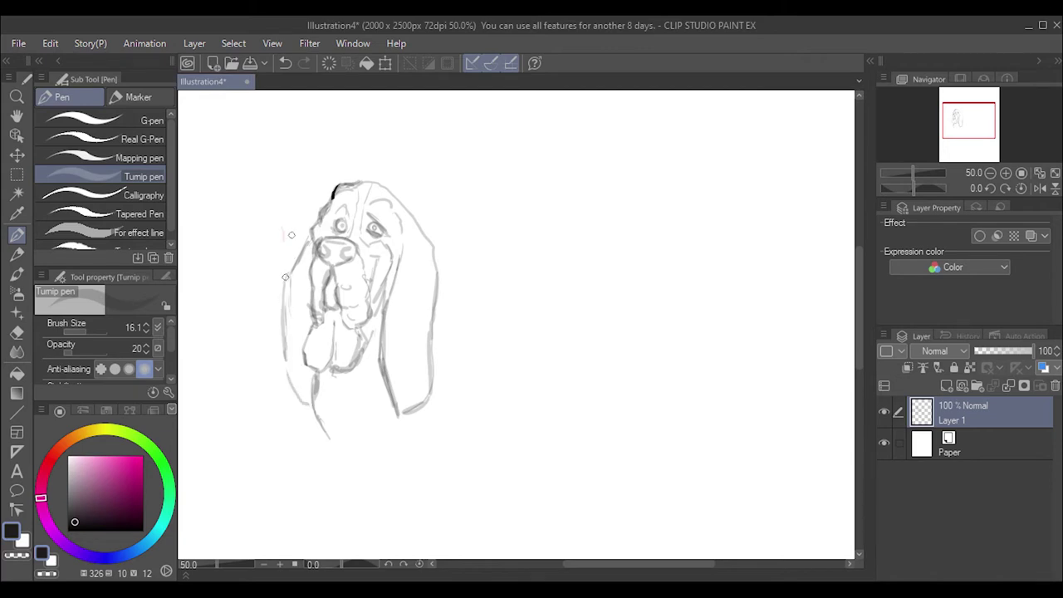
pyautogui.moveTo(285, 282); pyautogui.dragTo(282, 341)
pyautogui.moveTo(293, 236); pyautogui.dragTo(283, 355)
# Reinforce the right ear and chin, then start the back line rightward
pyautogui.moveTo(427, 235); pyautogui.dragTo(437, 305)
pyautogui.moveTo(441, 251); pyautogui.dragTo(430, 349)
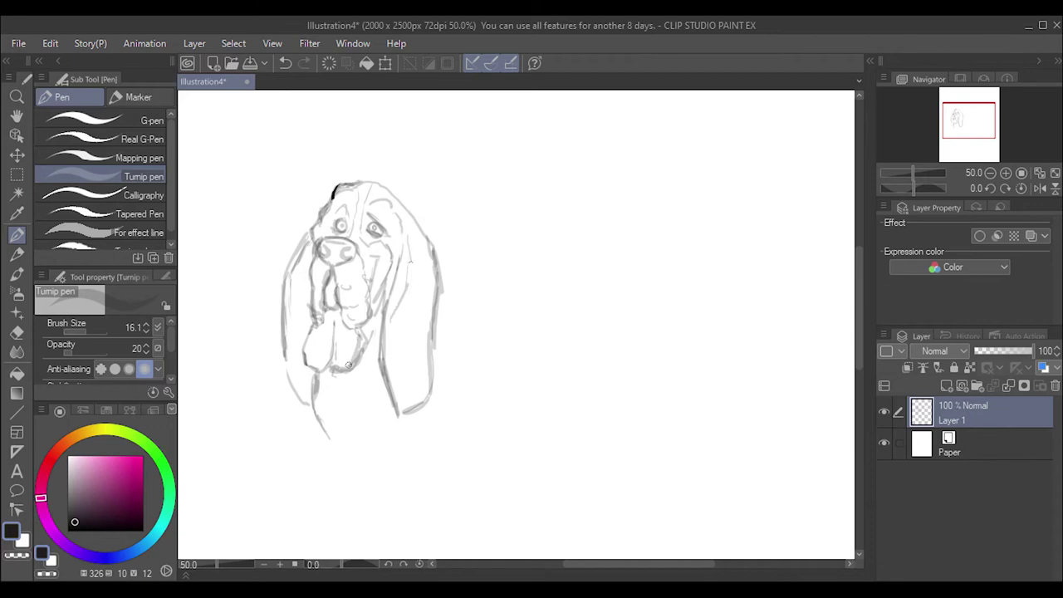
pyautogui.moveTo(355, 395); pyautogui.dragTo(368, 377)
pyautogui.moveTo(314, 416); pyautogui.dragTo(347, 456)
pyautogui.moveTo(417, 226)
pyautogui.mouseDown()
pyautogui.moveTo(436, 256)
pyautogui.moveTo(433, 305)
pyautogui.mouseUp()
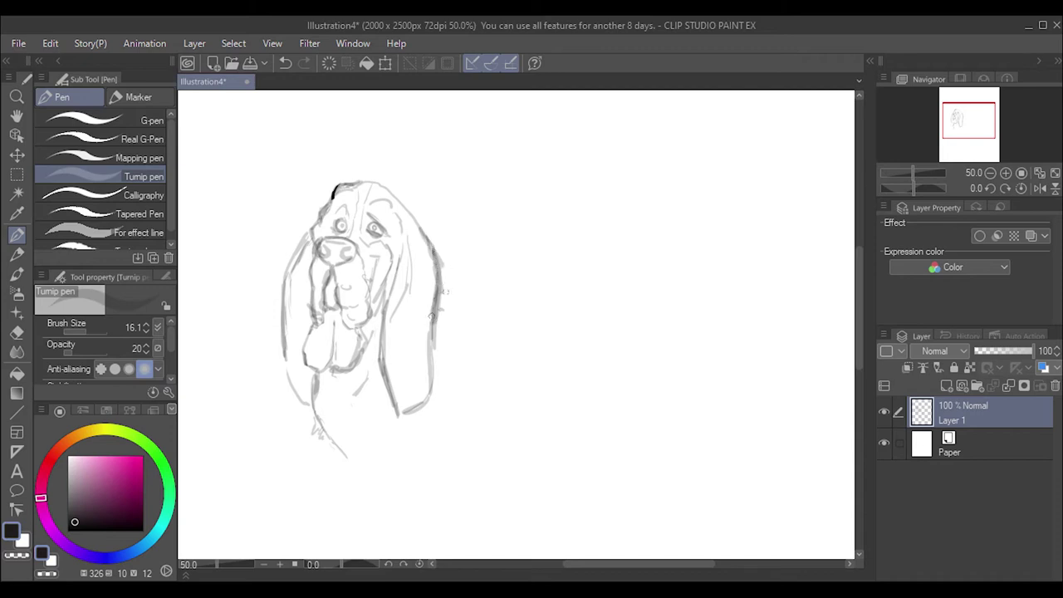
pyautogui.moveTo(442, 292)
pyautogui.mouseDown()
pyautogui.moveTo(452, 315)
pyautogui.moveTo(534, 319)
pyautogui.mouseUp()
# Extend the back line to the right and curve it into the tail
pyautogui.moveTo(546, 315); pyautogui.dragTo(588, 316)
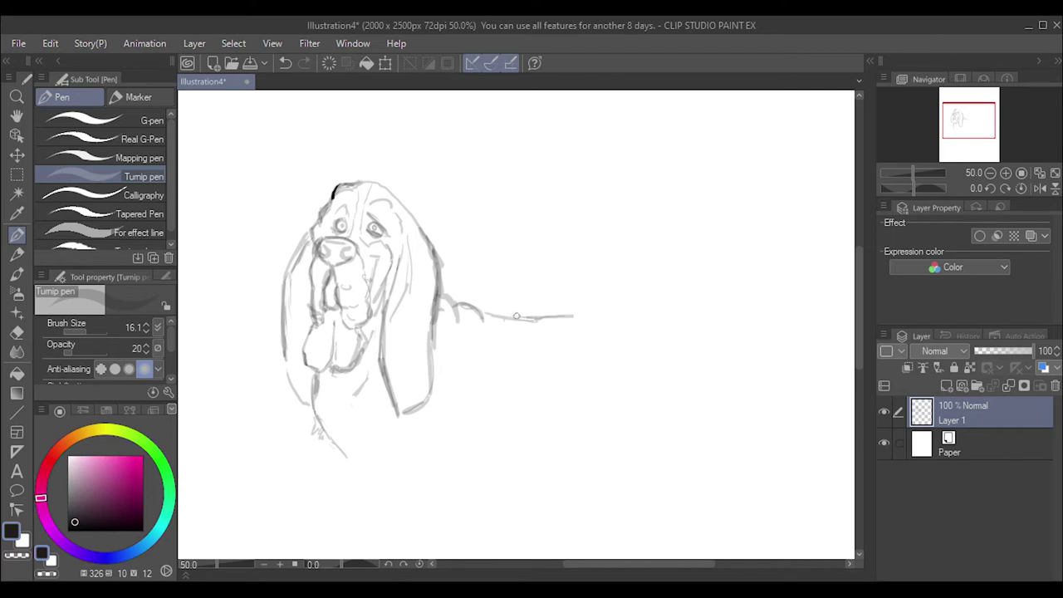
pyautogui.moveTo(490, 317); pyautogui.dragTo(672, 309)
pyautogui.moveTo(591, 316)
pyautogui.mouseDown()
pyautogui.moveTo(669, 310)
pyautogui.moveTo(702, 355)
pyautogui.mouseUp()
pyautogui.moveTo(674, 314); pyautogui.dragTo(704, 355)
pyautogui.hotkey('ctrl', 'z')
pyautogui.hotkey('ctrl', 'z')
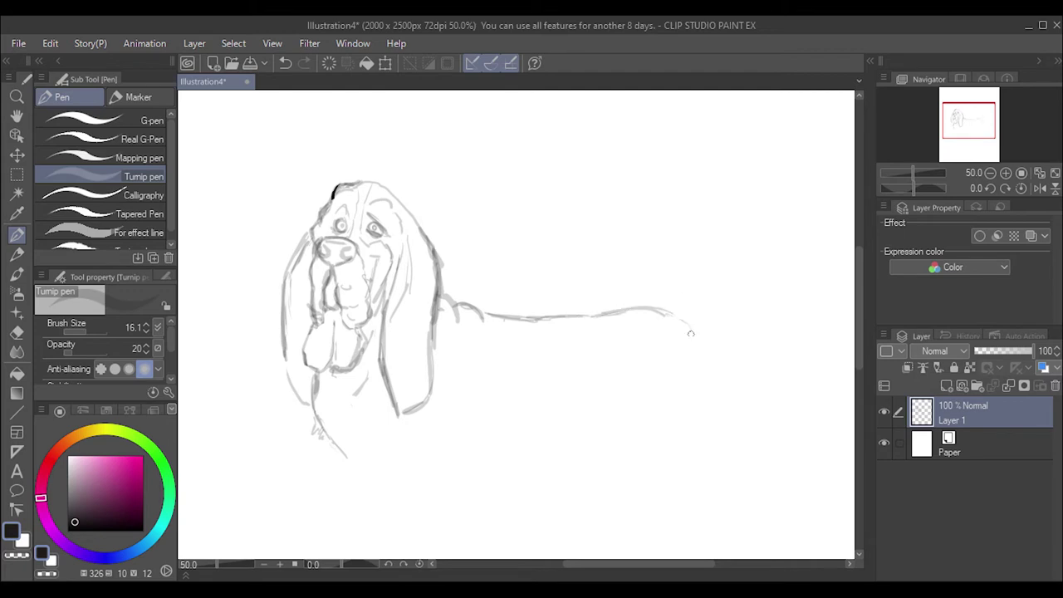
pyautogui.hotkey('ctrl', 'y')
pyautogui.moveTo(669, 306)
pyautogui.mouseDown()
pyautogui.moveTo(709, 296)
pyautogui.moveTo(709, 312)
pyautogui.mouseUp()
pyautogui.moveTo(574, 316); pyautogui.dragTo(686, 304)
# Draw the upright tail, the back of the thigh and a hind-leg line
pyautogui.moveTo(728, 242); pyautogui.dragTo(725, 171)
pyautogui.moveTo(710, 296)
pyautogui.mouseDown()
pyautogui.moveTo(727, 175)
pyautogui.moveTo(745, 259)
pyautogui.mouseUp()
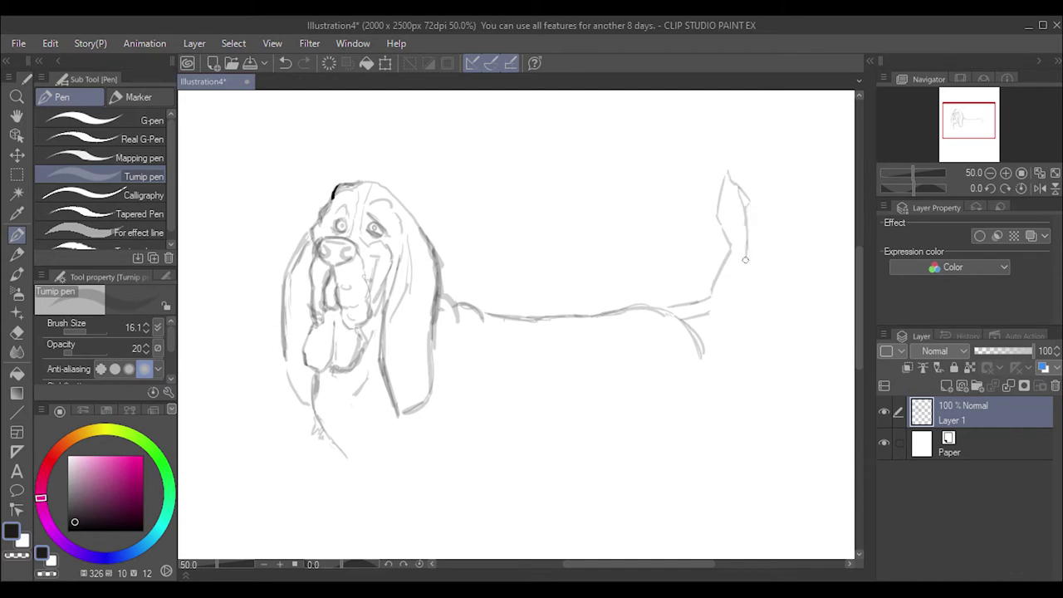
pyautogui.moveTo(744, 261)
pyautogui.mouseDown()
pyautogui.moveTo(712, 319)
pyautogui.moveTo(674, 305)
pyautogui.mouseUp()
pyautogui.moveTo(705, 337); pyautogui.dragTo(697, 387)
pyautogui.moveTo(709, 296); pyautogui.dragTo(668, 305)
pyautogui.moveTo(697, 345); pyautogui.dragTo(658, 301)
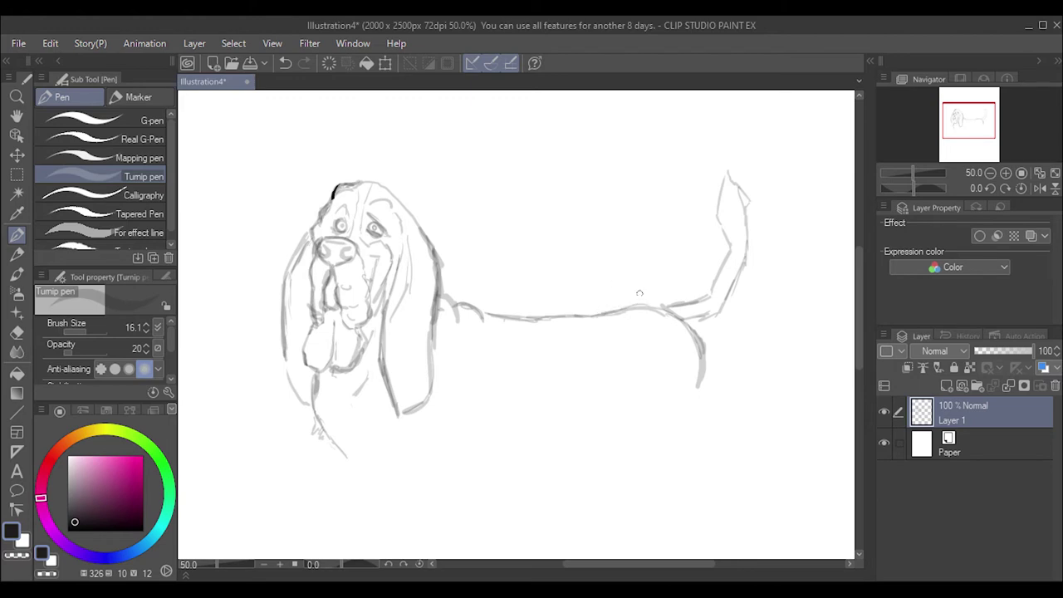
pyautogui.moveTo(598, 312); pyautogui.dragTo(649, 303)
pyautogui.moveTo(581, 312); pyautogui.dragTo(531, 315)
pyautogui.moveTo(699, 347); pyautogui.dragTo(698, 390)
pyautogui.moveTo(700, 347); pyautogui.dragTo(699, 390)
# Erase the old hind leg line and part of the back near the tail
pyautogui.moveTo(699, 392); pyautogui.dragTo(676, 328)
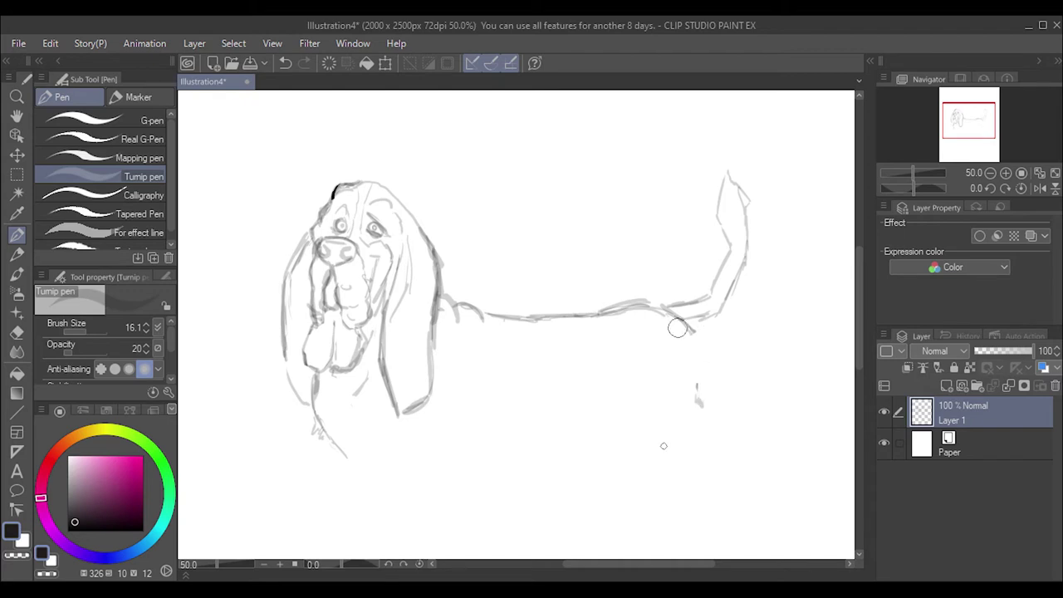
pyautogui.moveTo(699, 406)
pyautogui.mouseDown()
pyautogui.moveTo(657, 305)
pyautogui.moveTo(552, 315)
pyautogui.mouseUp()
pyautogui.hotkey('ctrl', 'z')
pyautogui.moveTo(686, 311); pyautogui.dragTo(611, 314)
pyautogui.hotkey('ctrl', 'z')
pyautogui.moveTo(679, 303)
pyautogui.mouseDown()
pyautogui.moveTo(582, 314)
pyautogui.moveTo(674, 305)
pyautogui.mouseUp()
# Redraw the back line to the tail and a new hind leg below it
pyautogui.moveTo(598, 319); pyautogui.dragTo(658, 306)
pyautogui.moveTo(530, 317); pyautogui.dragTo(666, 311)
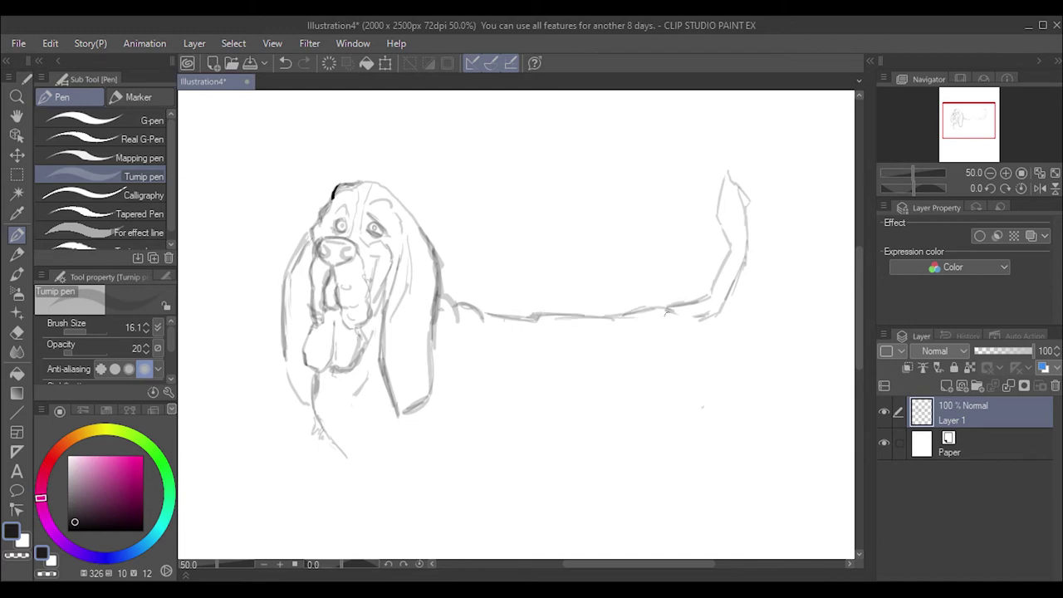
pyautogui.hotkey('ctrl', 'z')
pyautogui.hotkey('ctrl', 'z')
pyautogui.moveTo(708, 323); pyautogui.dragTo(728, 344)
pyautogui.moveTo(531, 316); pyautogui.dragTo(634, 317)
pyautogui.moveTo(729, 350); pyautogui.dragTo(723, 400)
pyautogui.moveTo(727, 340); pyautogui.dragTo(725, 420)
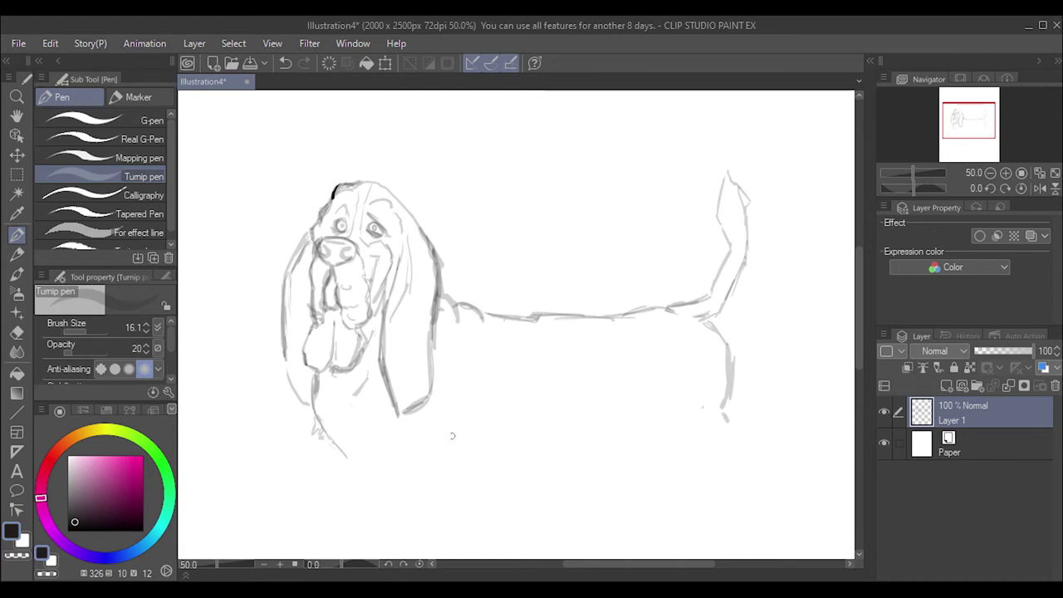
pyautogui.scroll(-3, 857, 324)
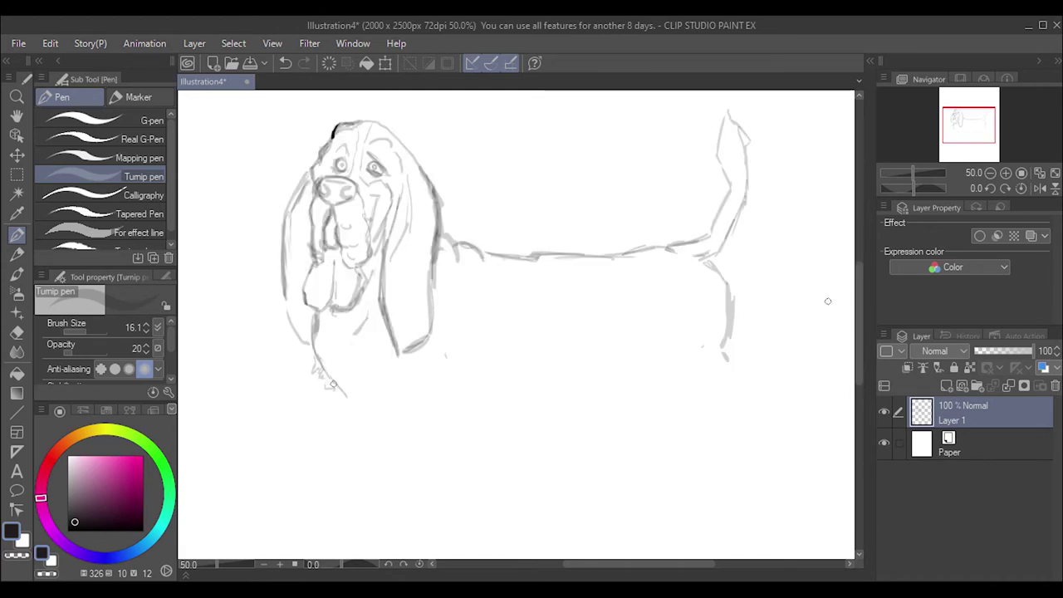
# Sketch the front leg beneath the ear, including its back edge
pyautogui.moveTo(336, 337)
pyautogui.mouseDown()
pyautogui.moveTo(357, 417)
pyautogui.moveTo(366, 416)
pyautogui.mouseUp()
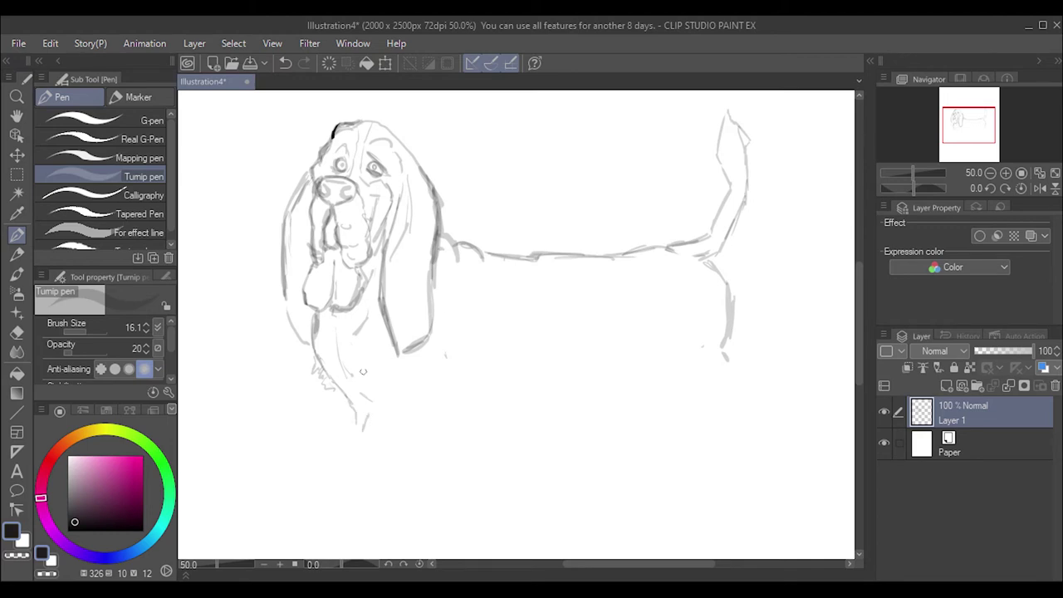
pyautogui.moveTo(362, 376); pyautogui.dragTo(365, 418)
pyautogui.click(412, 416)
pyautogui.moveTo(422, 407)
pyautogui.mouseDown()
pyautogui.moveTo(391, 457)
pyautogui.moveTo(361, 449)
pyautogui.moveTo(356, 435)
pyautogui.mouseUp()
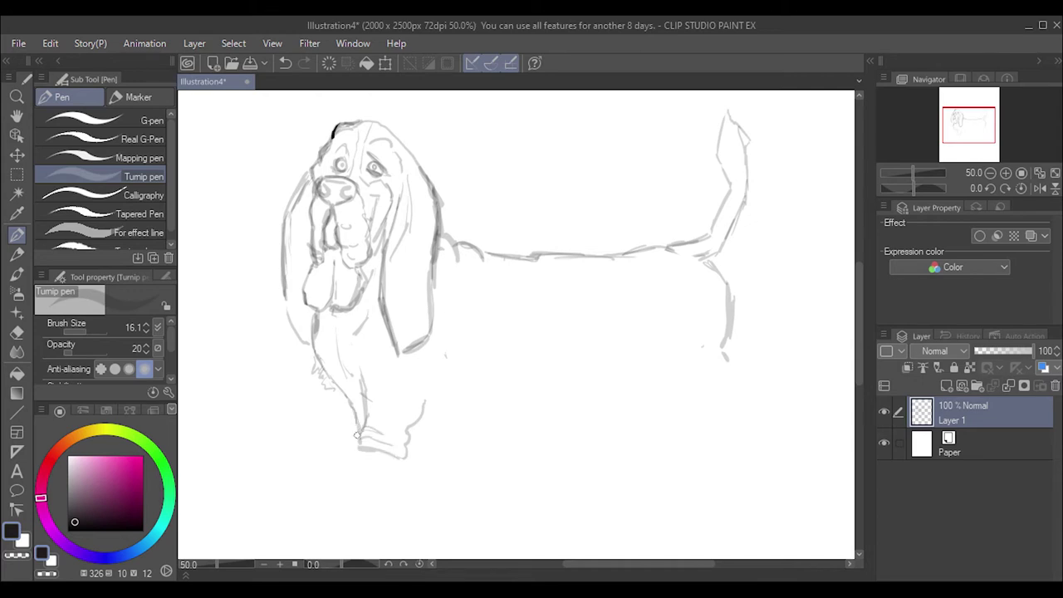
pyautogui.hotkey('ctrl', 'z')
pyautogui.hotkey('ctrl', 'y')
# Draw the rounded front paw and short strokes behind the leg
pyautogui.moveTo(340, 460)
pyautogui.mouseDown()
pyautogui.moveTo(397, 473)
pyautogui.moveTo(362, 478)
pyautogui.moveTo(353, 463)
pyautogui.moveTo(340, 466)
pyautogui.mouseUp()
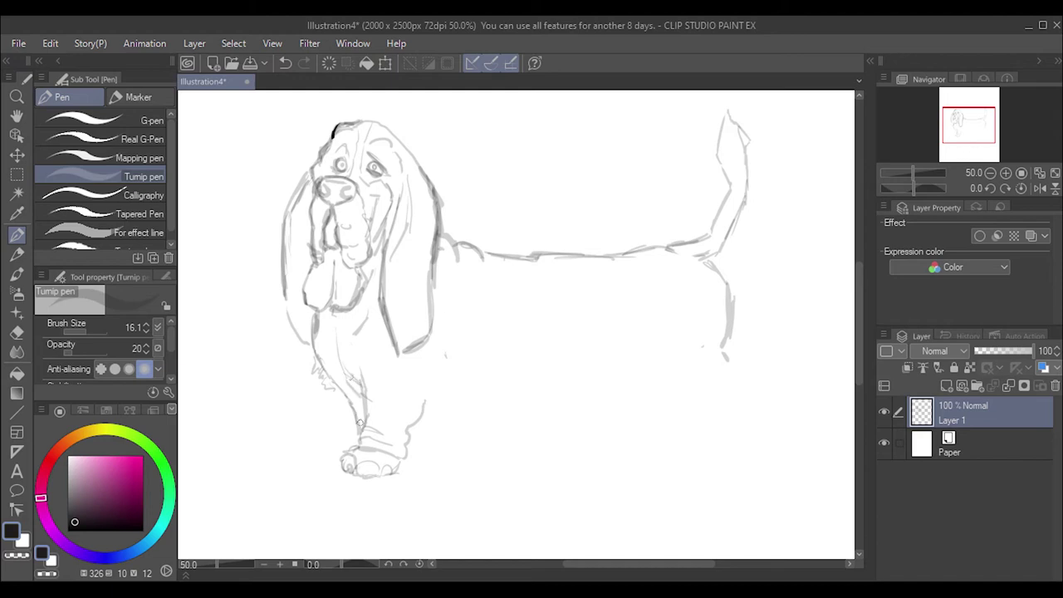
pyautogui.moveTo(339, 377); pyautogui.dragTo(334, 361)
pyautogui.moveTo(412, 425); pyautogui.dragTo(402, 448)
pyautogui.moveTo(431, 394)
pyautogui.mouseDown()
pyautogui.moveTo(421, 420)
pyautogui.moveTo(431, 424)
pyautogui.mouseUp()
pyautogui.moveTo(445, 383)
pyautogui.mouseDown()
pyautogui.moveTo(447, 405)
pyautogui.moveTo(425, 423)
pyautogui.moveTo(466, 424)
pyautogui.mouseUp()
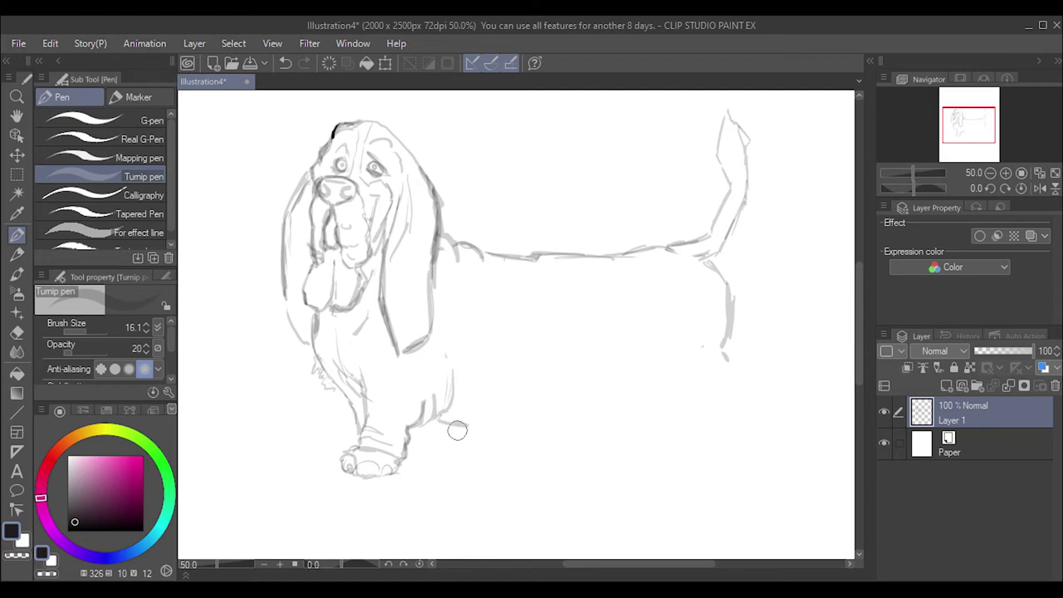
pyautogui.hotkey('ctrl', 'z')
pyautogui.hotkey('ctrl', 'z')
# Sketch the back of the front leg with fur strokes joining it to the belly
pyautogui.moveTo(421, 367); pyautogui.dragTo(431, 380)
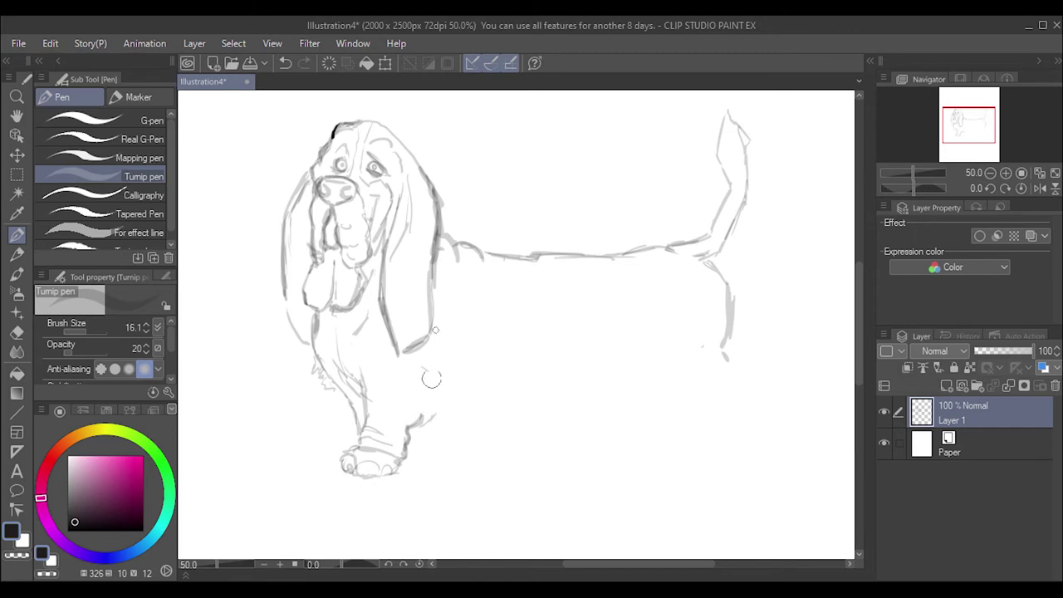
pyautogui.hotkey('ctrl', 'z')
pyautogui.hotkey('ctrl', 'z')
pyautogui.moveTo(403, 389)
pyautogui.mouseDown()
pyautogui.moveTo(416, 421)
pyautogui.moveTo(432, 395)
pyautogui.mouseUp()
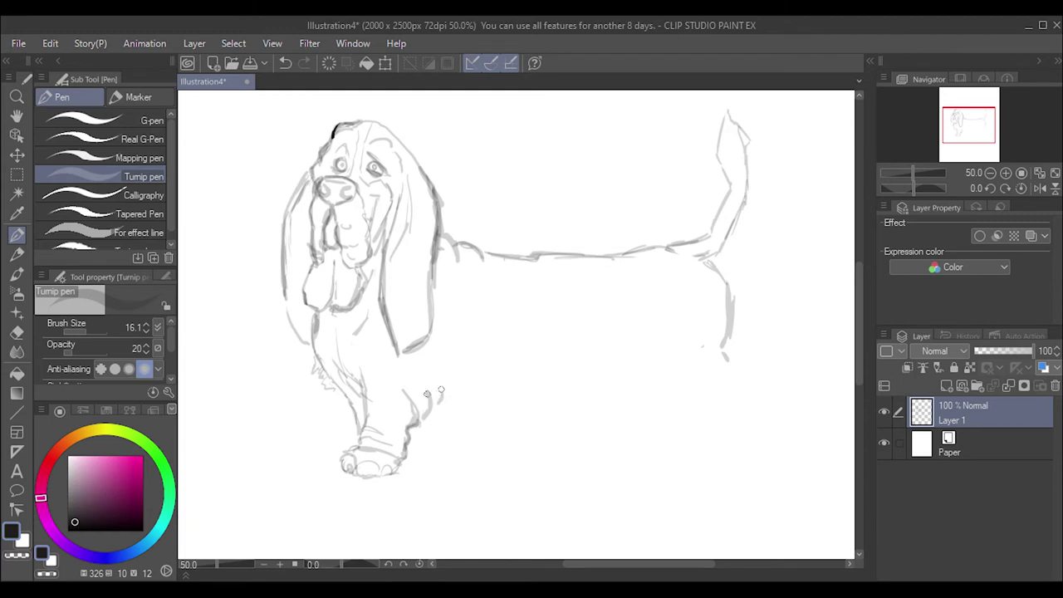
pyautogui.moveTo(430, 358)
pyautogui.mouseDown()
pyautogui.moveTo(442, 393)
pyautogui.moveTo(423, 391)
pyautogui.moveTo(435, 410)
pyautogui.mouseUp()
pyautogui.moveTo(459, 362)
pyautogui.mouseDown()
pyautogui.moveTo(451, 400)
pyautogui.moveTo(430, 415)
pyautogui.moveTo(525, 414)
pyautogui.mouseUp()
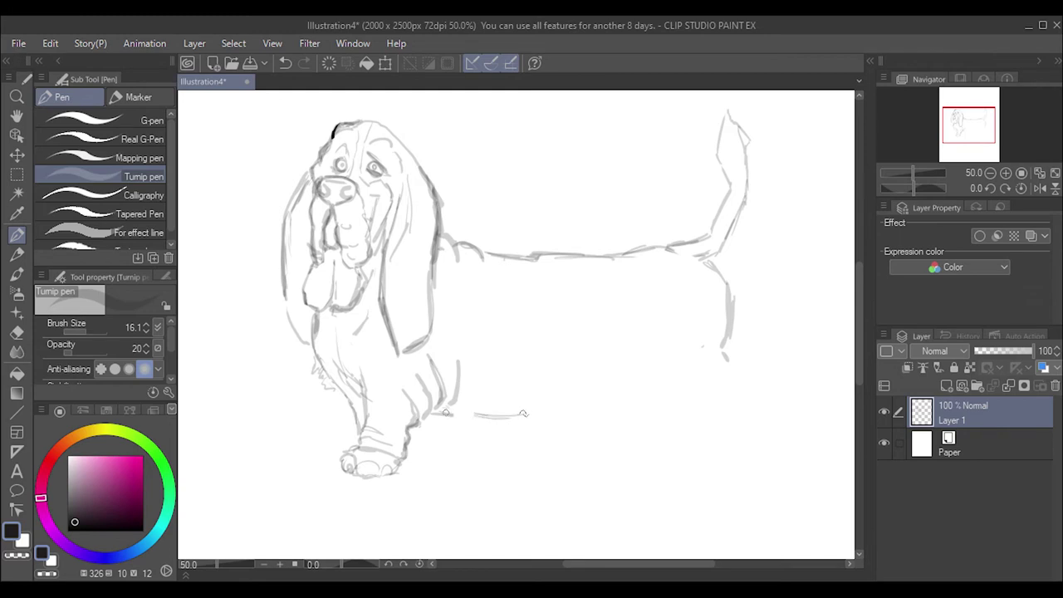
pyautogui.moveTo(444, 412); pyautogui.dragTo(475, 413)
# Draw the curved belly line under the dog's body
pyautogui.moveTo(538, 399); pyautogui.dragTo(560, 401)
pyautogui.moveTo(463, 398); pyautogui.dragTo(596, 389)
pyautogui.hotkey('ctrl', 'z')
pyautogui.moveTo(467, 400); pyautogui.dragTo(601, 387)
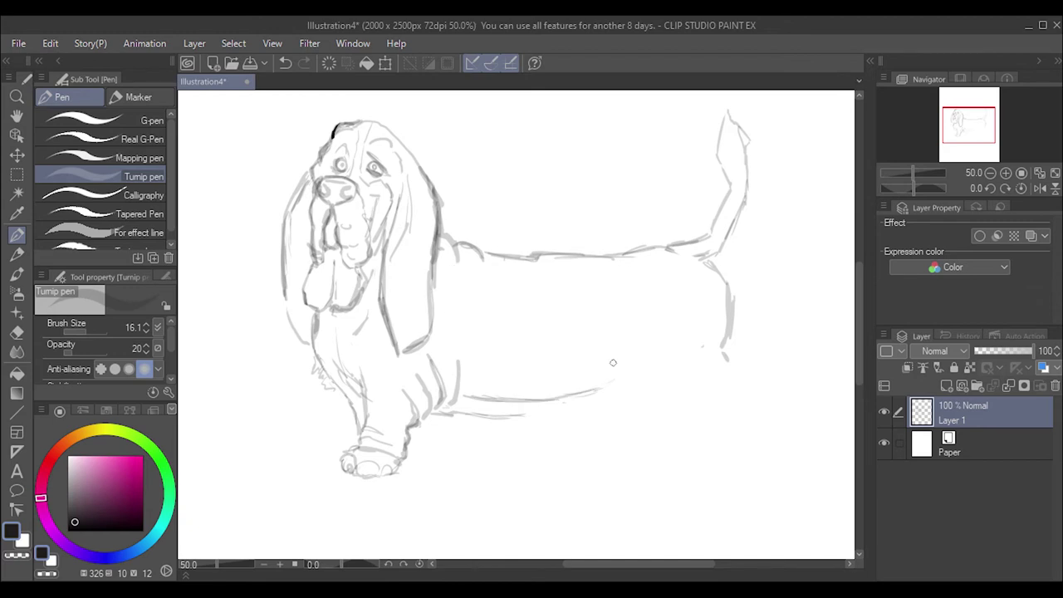
# Darken the ear's back edge, shoulder and chest curve, and back line toward the tail
pyautogui.moveTo(435, 219); pyautogui.dragTo(433, 294)
pyautogui.moveTo(479, 251)
pyautogui.mouseDown()
pyautogui.moveTo(482, 269)
pyautogui.moveTo(455, 301)
pyautogui.mouseUp()
pyautogui.moveTo(480, 253)
pyautogui.mouseDown()
pyautogui.moveTo(614, 258)
pyautogui.moveTo(655, 246)
pyautogui.mouseUp()
pyautogui.moveTo(548, 257); pyautogui.dragTo(636, 249)
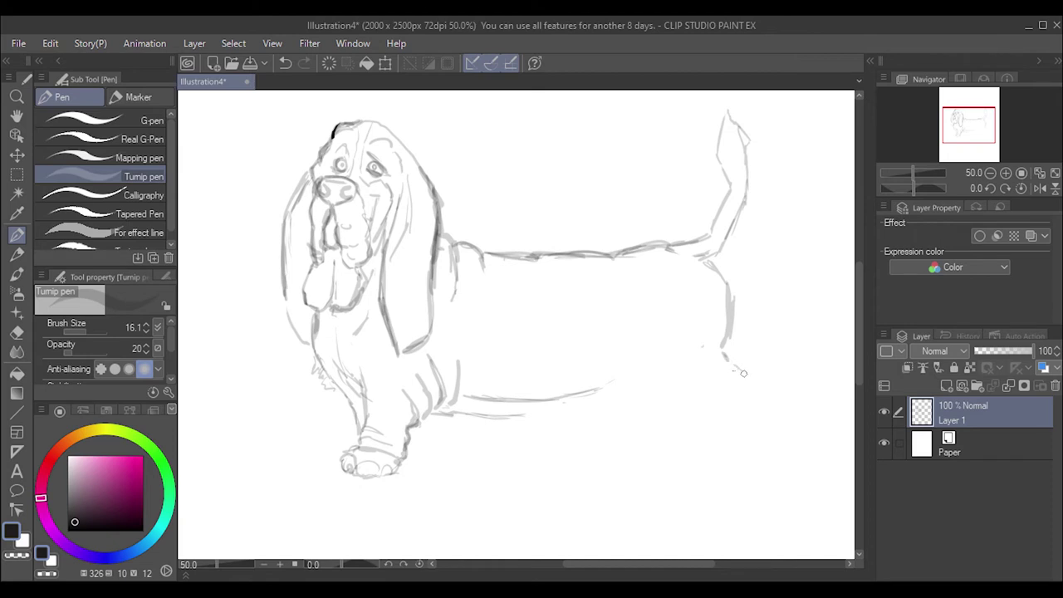
# Add the rear edge, extend the belly toward the hind leg, and start the hind leg
pyautogui.moveTo(743, 373); pyautogui.dragTo(748, 396)
pyautogui.moveTo(616, 385); pyautogui.dragTo(678, 382)
pyautogui.moveTo(646, 366); pyautogui.dragTo(724, 397)
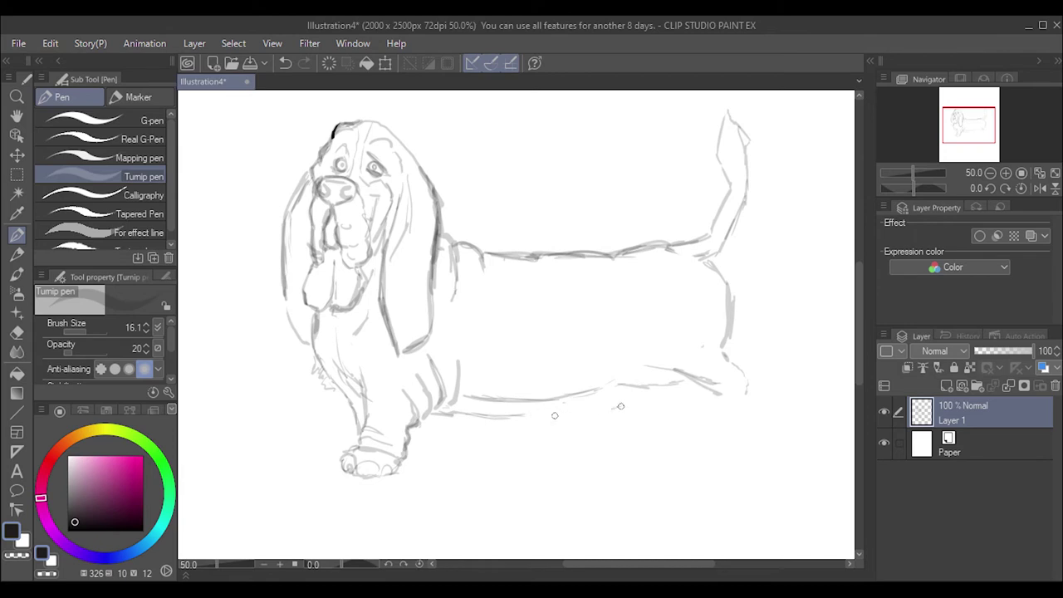
pyautogui.moveTo(531, 415)
pyautogui.mouseDown()
pyautogui.moveTo(612, 406)
pyautogui.moveTo(453, 417)
pyautogui.mouseUp()
pyautogui.moveTo(409, 449)
pyautogui.mouseDown()
pyautogui.moveTo(397, 474)
pyautogui.moveTo(411, 439)
pyautogui.mouseUp()
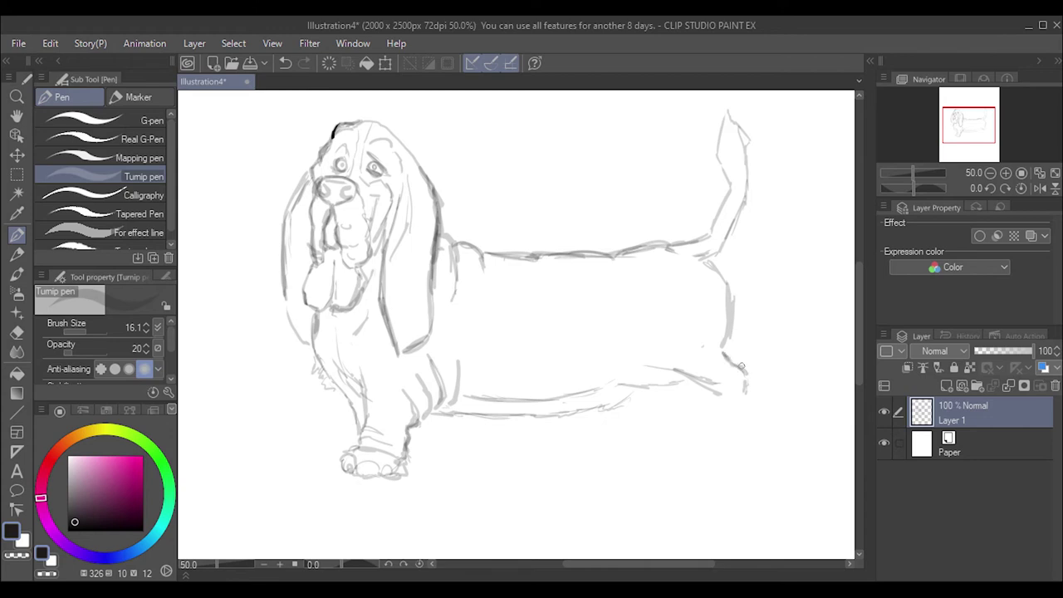
pyautogui.moveTo(740, 366)
pyautogui.mouseDown()
pyautogui.moveTo(752, 383)
pyautogui.moveTo(735, 443)
pyautogui.mouseUp()
# Add a darker shading curve under the rear belly
pyautogui.moveTo(626, 384)
pyautogui.mouseDown()
pyautogui.moveTo(689, 402)
pyautogui.moveTo(693, 392)
pyautogui.mouseUp()
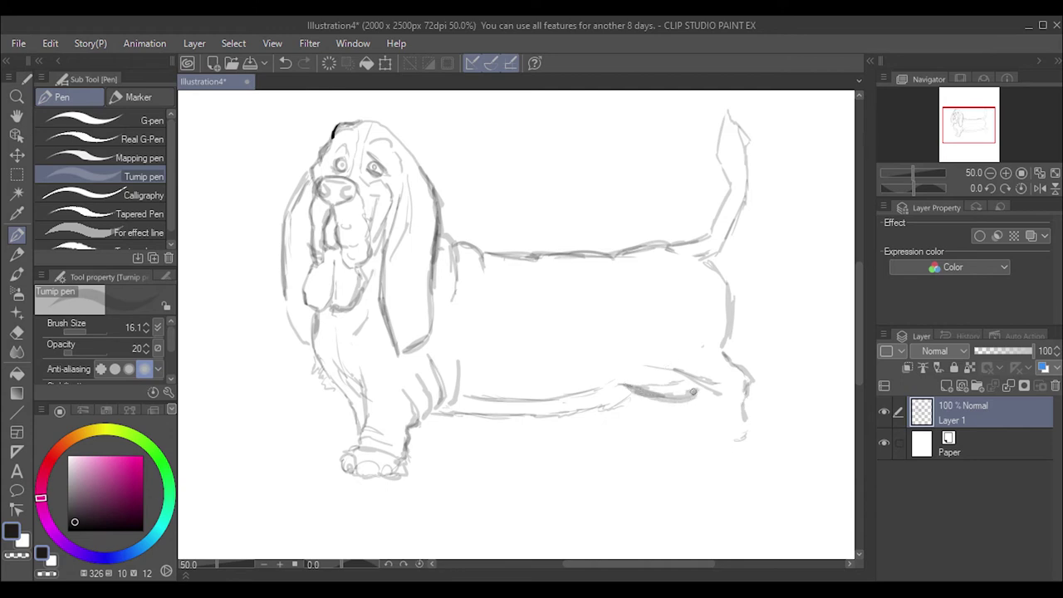
pyautogui.hotkey('ctrl', 'z')
pyautogui.moveTo(628, 385); pyautogui.dragTo(700, 389)
# Sketch the curled hind foot outline with its toes
pyautogui.moveTo(671, 430)
pyautogui.mouseDown()
pyautogui.moveTo(656, 437)
pyautogui.moveTo(692, 445)
pyautogui.mouseUp()
pyautogui.moveTo(707, 397)
pyautogui.mouseDown()
pyautogui.moveTo(711, 435)
pyautogui.moveTo(744, 383)
pyautogui.mouseUp()
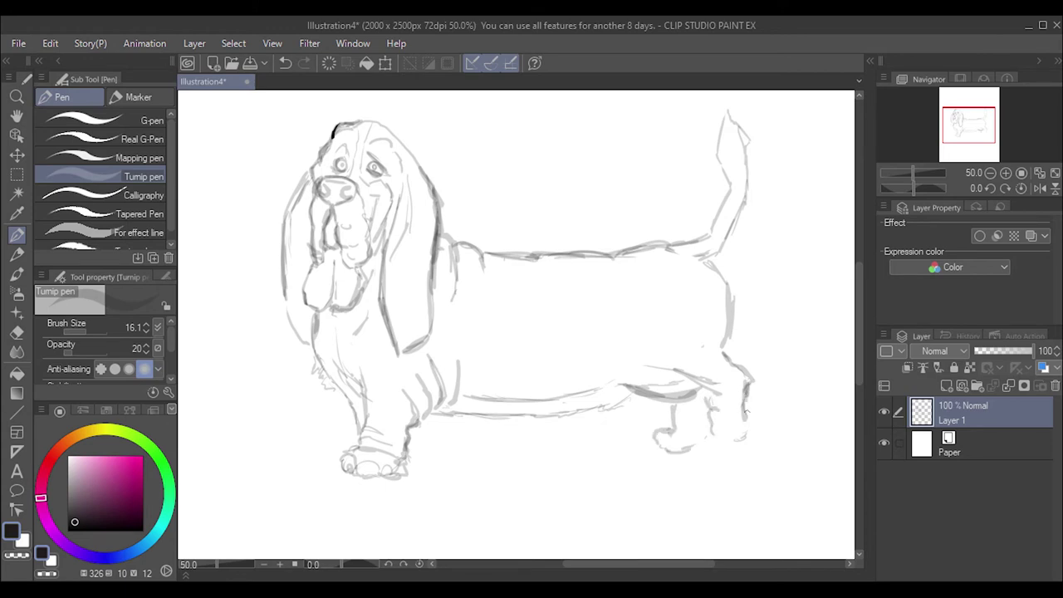
pyautogui.moveTo(741, 445)
pyautogui.mouseDown()
pyautogui.moveTo(714, 447)
pyautogui.moveTo(708, 431)
pyautogui.moveTo(744, 438)
pyautogui.moveTo(712, 430)
pyautogui.mouseUp()
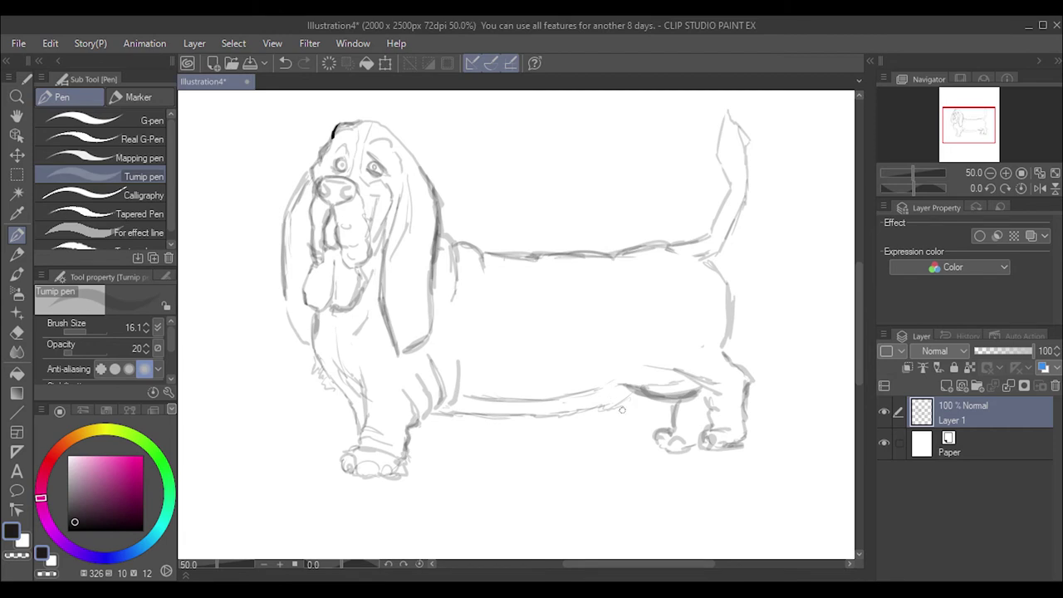
pyautogui.hotkey('ctrl', 'z')
# Erase the rough shoulder and back strokes and redraw one smooth line to the tail
pyautogui.moveTo(699, 398); pyautogui.dragTo(633, 387)
pyautogui.moveTo(477, 257); pyautogui.dragTo(448, 240)
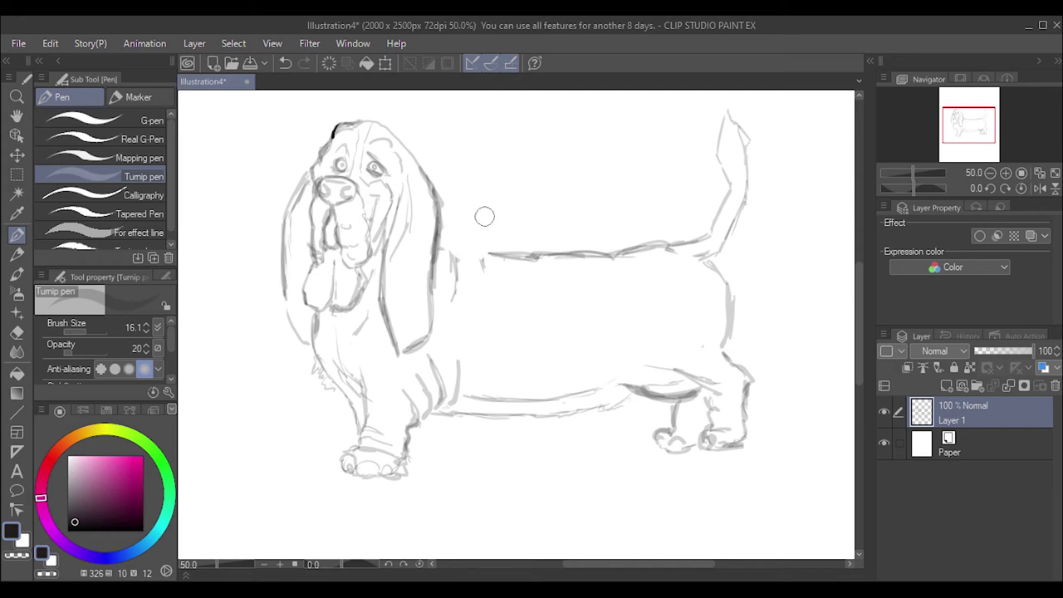
pyautogui.moveTo(442, 247); pyautogui.dragTo(460, 253)
pyautogui.moveTo(615, 254)
pyautogui.mouseDown()
pyautogui.moveTo(492, 254)
pyautogui.moveTo(664, 249)
pyautogui.mouseUp()
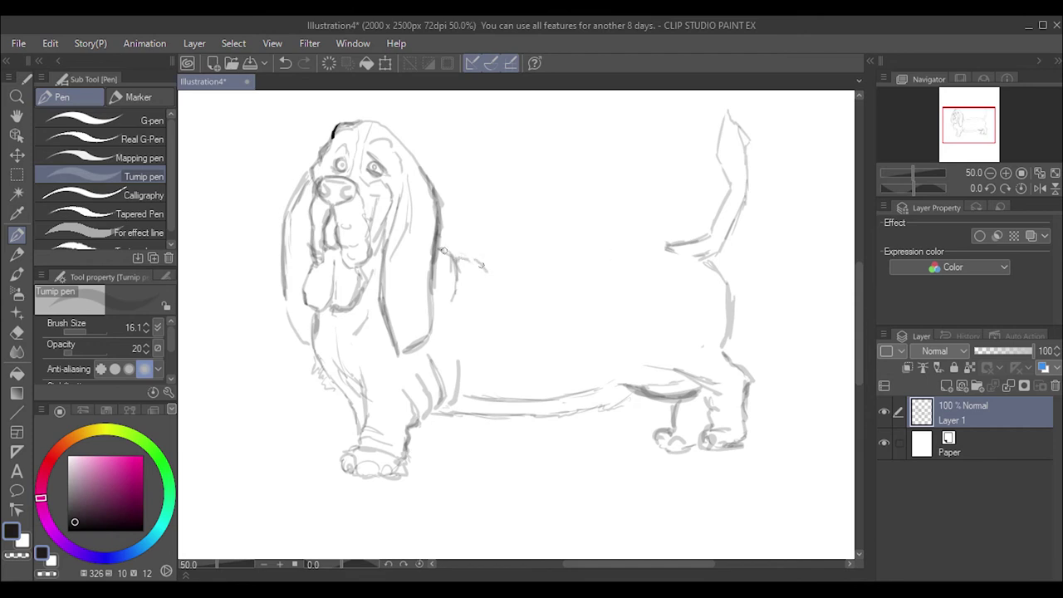
pyautogui.moveTo(440, 247); pyautogui.dragTo(538, 268)
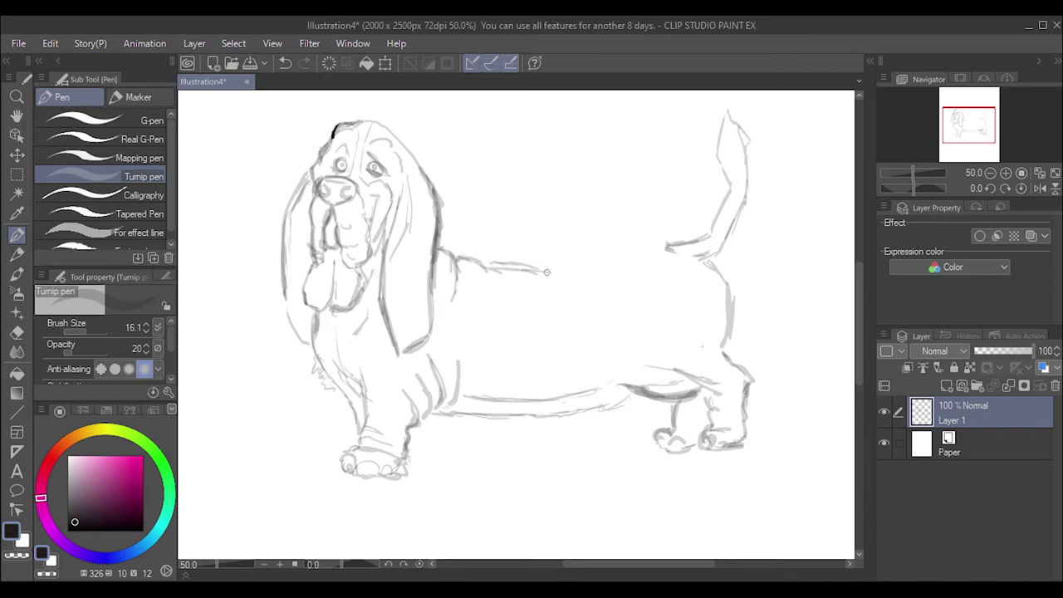
pyautogui.moveTo(548, 267); pyautogui.dragTo(588, 268)
pyautogui.moveTo(510, 267)
pyautogui.mouseDown()
pyautogui.moveTo(581, 268)
pyautogui.moveTo(508, 267)
pyautogui.moveTo(672, 249)
pyautogui.moveTo(600, 264)
pyautogui.moveTo(664, 249)
pyautogui.moveTo(620, 264)
pyautogui.mouseUp()
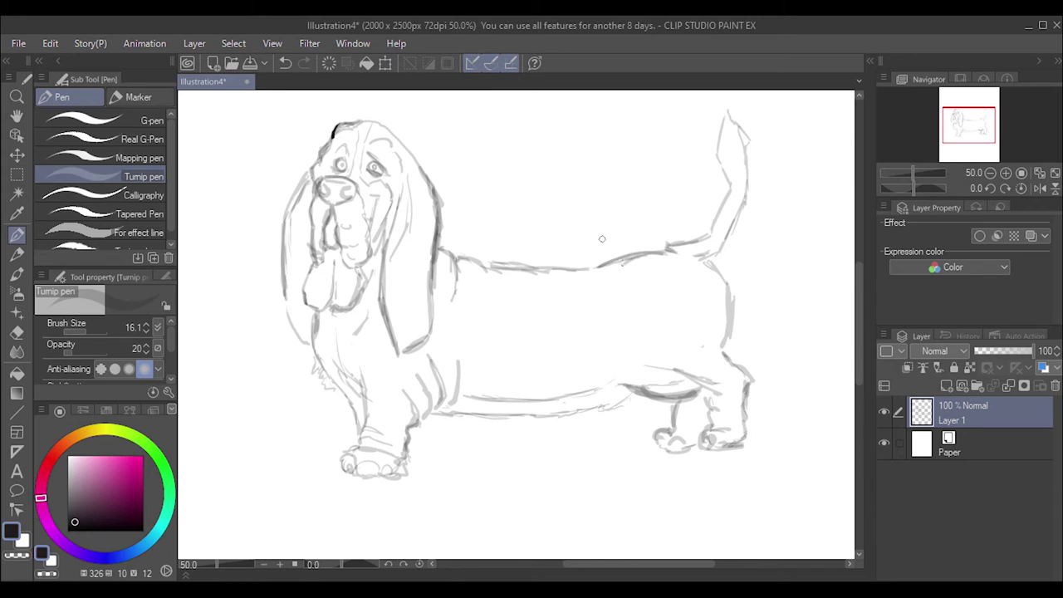
# With the Calligraphy pen, ink the dog's nose in black
pyautogui.click(100, 209)
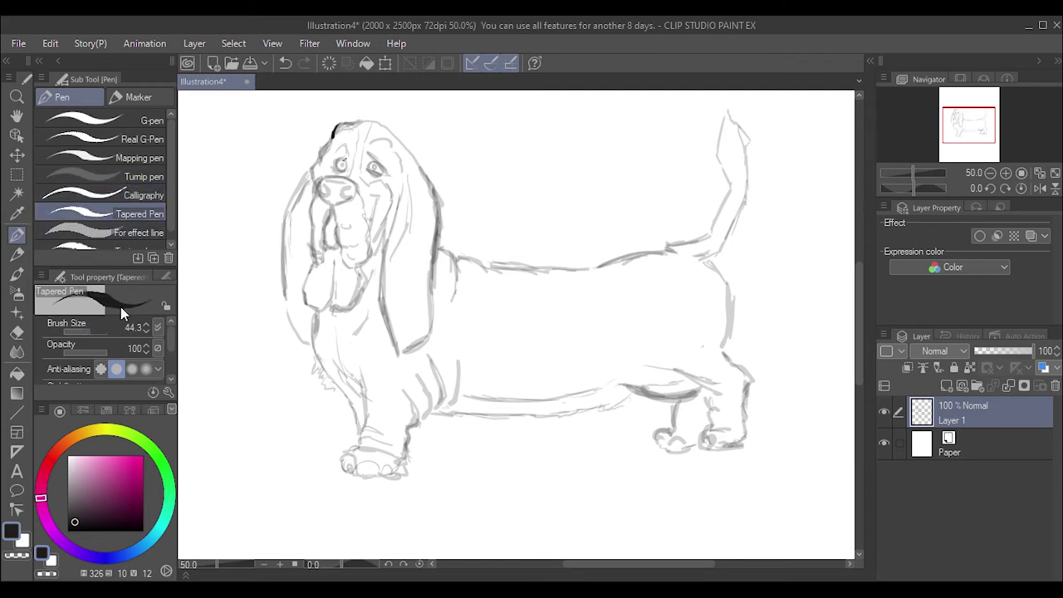
pyautogui.click(99, 195)
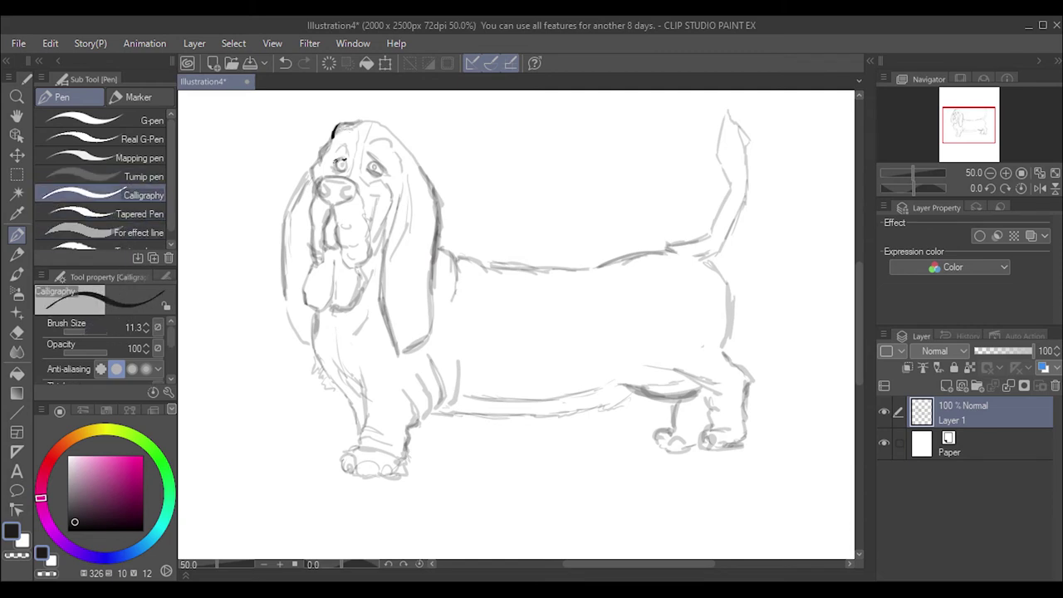
pyautogui.moveTo(336, 158)
pyautogui.mouseDown()
pyautogui.moveTo(347, 171)
pyautogui.moveTo(378, 171)
pyautogui.mouseUp()
pyautogui.hotkey('ctrl', 'z')
pyautogui.hotkey('ctrl', 'z')
pyautogui.moveTo(340, 183)
pyautogui.mouseDown()
pyautogui.moveTo(349, 197)
pyautogui.moveTo(324, 191)
pyautogui.moveTo(331, 181)
pyautogui.moveTo(354, 195)
pyautogui.moveTo(328, 186)
pyautogui.mouseUp()
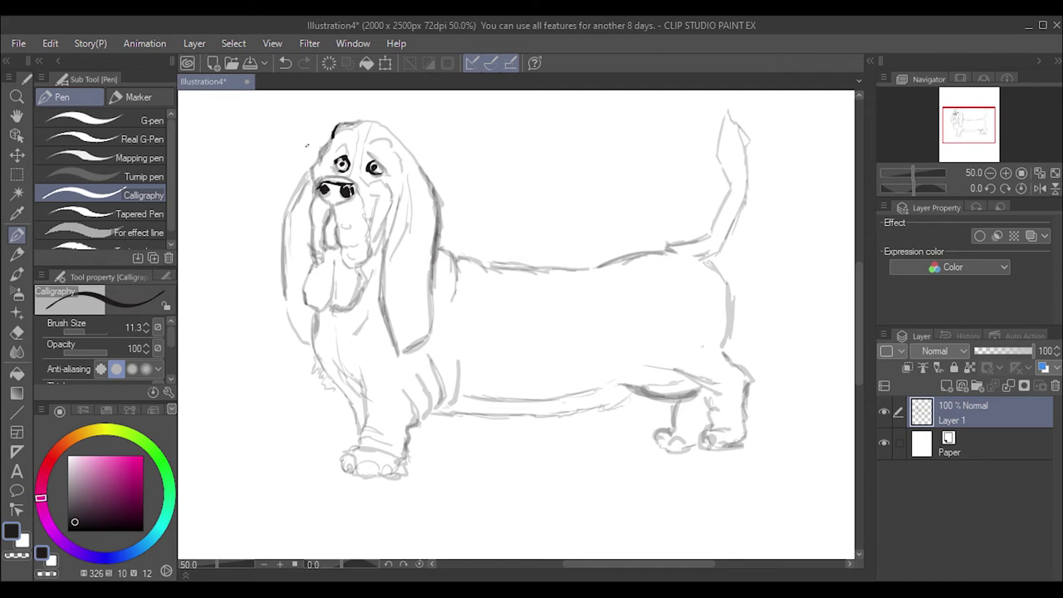
# Add a lighter grey nose highlight, then ink the brow and left eye's side
pyautogui.click(73, 505)
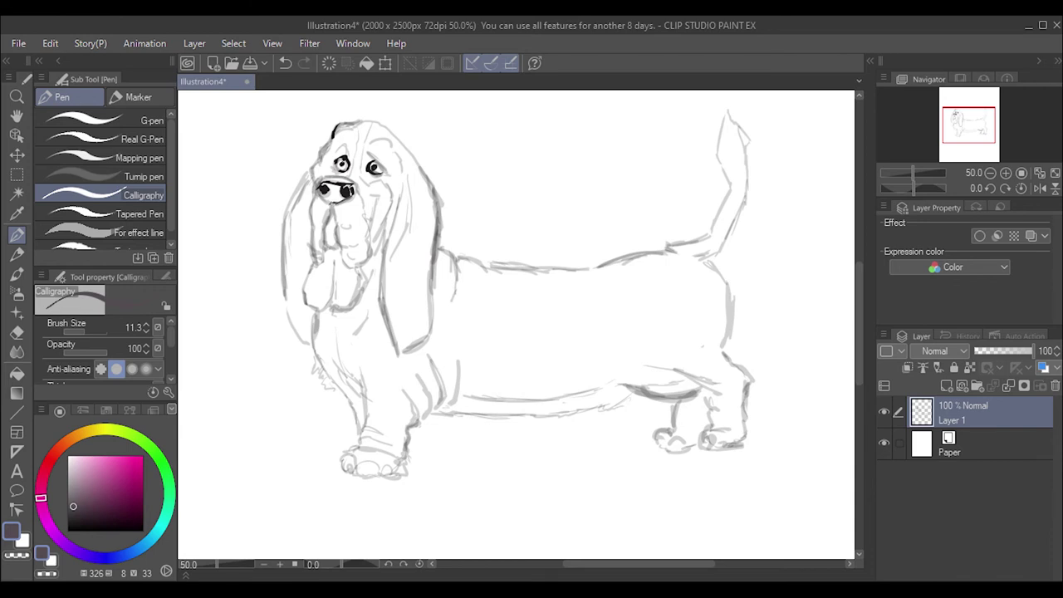
pyautogui.moveTo(320, 191); pyautogui.dragTo(348, 198)
pyautogui.moveTo(317, 178); pyautogui.dragTo(352, 182)
pyautogui.moveTo(355, 130)
pyautogui.mouseDown()
pyautogui.moveTo(359, 167)
pyautogui.moveTo(349, 147)
pyautogui.moveTo(375, 157)
pyautogui.moveTo(378, 171)
pyautogui.mouseUp()
pyautogui.hotkey('ctrl', 'z')
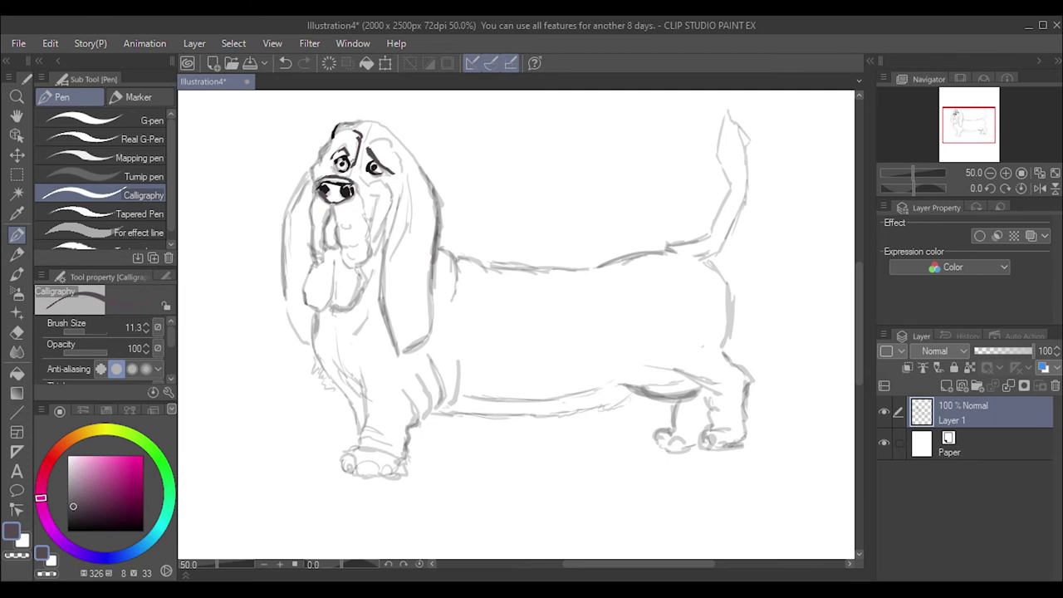
pyautogui.moveTo(321, 148); pyautogui.dragTo(327, 232)
# Return to black and ink the left edge of the mouth
pyautogui.click(74, 523)
pyautogui.moveTo(333, 217)
pyautogui.mouseDown()
pyautogui.moveTo(323, 236)
pyautogui.moveTo(353, 266)
pyautogui.moveTo(337, 249)
pyautogui.mouseUp()
pyautogui.moveTo(332, 200); pyautogui.dragTo(320, 256)
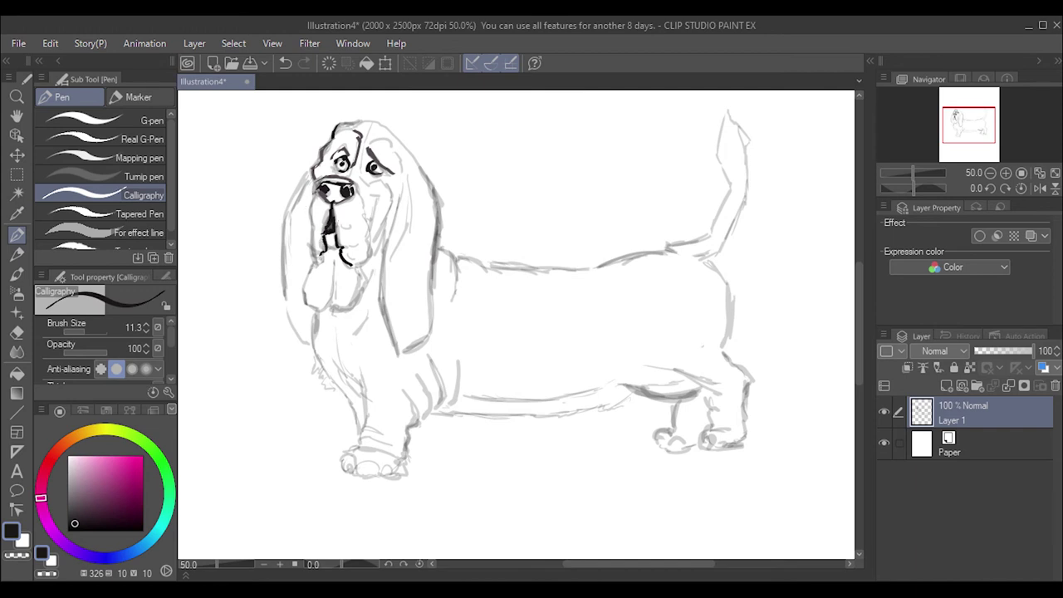
pyautogui.moveTo(309, 199); pyautogui.dragTo(316, 261)
pyautogui.moveTo(309, 199); pyautogui.dragTo(317, 260)
# Ink the right side of the face, the right ear's outline, and the left jowl
pyautogui.moveTo(401, 166)
pyautogui.mouseDown()
pyautogui.moveTo(397, 347)
pyautogui.moveTo(419, 340)
pyautogui.mouseUp()
pyautogui.hotkey('ctrl', 'z')
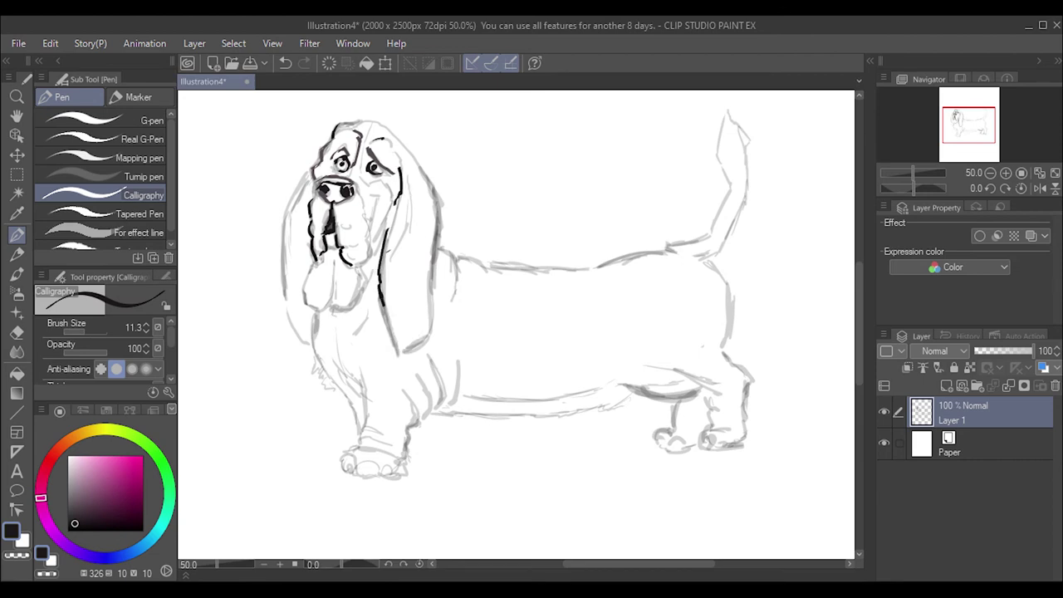
pyautogui.moveTo(435, 216); pyautogui.dragTo(433, 246)
pyautogui.moveTo(382, 305); pyautogui.dragTo(420, 342)
pyautogui.moveTo(432, 245); pyautogui.dragTo(430, 342)
pyautogui.moveTo(387, 131)
pyautogui.mouseDown()
pyautogui.moveTo(436, 179)
pyautogui.moveTo(435, 227)
pyautogui.mouseUp()
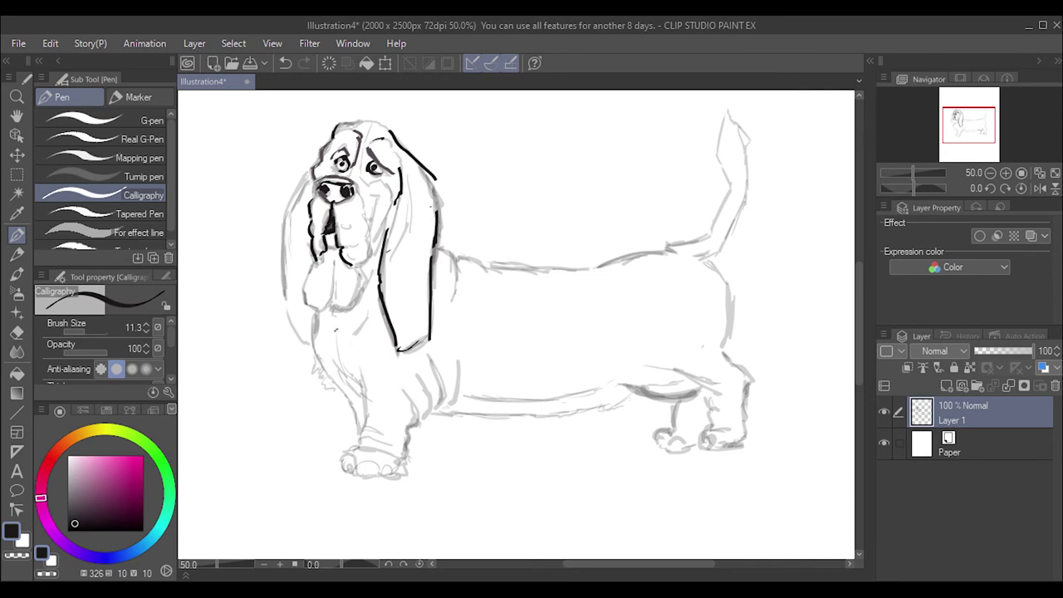
pyautogui.moveTo(336, 274); pyautogui.dragTo(335, 314)
pyautogui.moveTo(433, 193); pyautogui.dragTo(435, 229)
pyautogui.moveTo(335, 272); pyautogui.dragTo(333, 246)
# Ink the left ear's outer edge, the upper chest and the mouth curve
pyautogui.hotkey('ctrl', 'z')
pyautogui.hotkey('ctrl', 'y')
pyautogui.moveTo(304, 176); pyautogui.dragTo(286, 211)
pyautogui.hotkey('ctrl', 'z')
pyautogui.moveTo(303, 176)
pyautogui.mouseDown()
pyautogui.moveTo(280, 305)
pyautogui.moveTo(311, 345)
pyautogui.mouseUp()
pyautogui.hotkey('ctrl', 'z')
pyautogui.hotkey('ctrl', 'z')
# Ink the chest and front leg outline, the curve behind the neck, and the right ear
pyautogui.hotkey('ctrl', 'z')
pyautogui.moveTo(282, 276); pyautogui.dragTo(281, 306)
pyautogui.moveTo(287, 322); pyautogui.dragTo(308, 347)
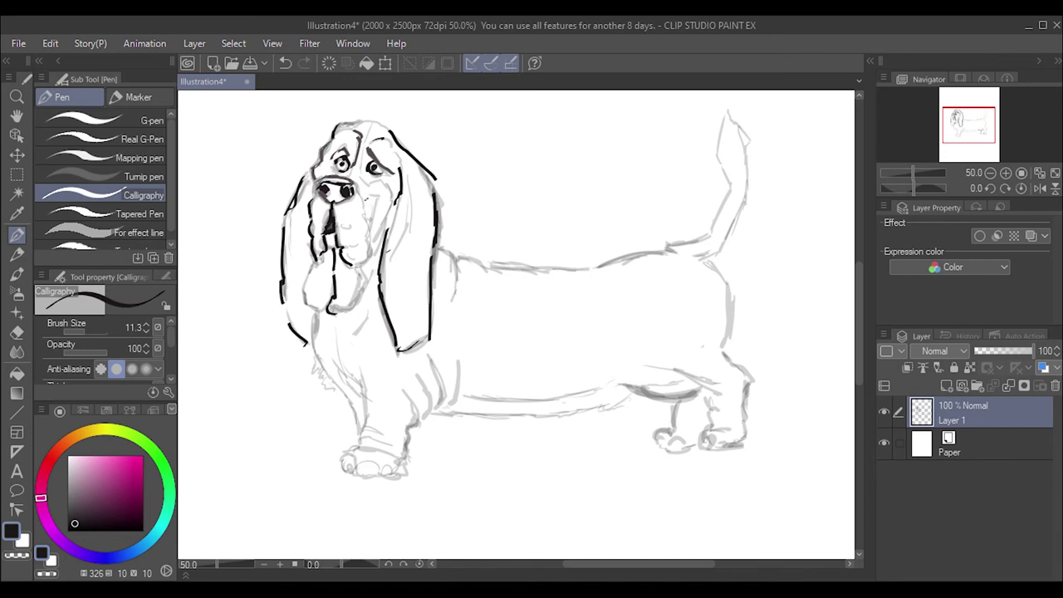
pyautogui.moveTo(378, 193); pyautogui.dragTo(372, 217)
pyautogui.hotkey('ctrl', 'z')
pyautogui.moveTo(306, 356)
pyautogui.mouseDown()
pyautogui.moveTo(332, 387)
pyautogui.moveTo(319, 376)
pyautogui.mouseUp()
pyautogui.hotkey('ctrl', 'z')
pyautogui.moveTo(306, 317); pyautogui.dragTo(357, 455)
pyautogui.hotkey('ctrl', 'z')
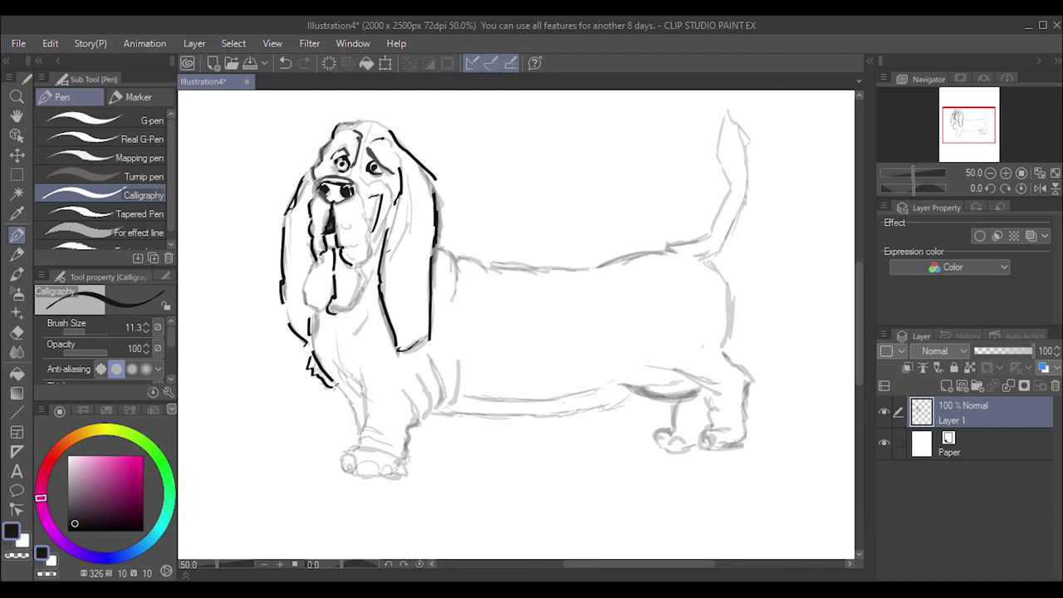
pyautogui.hotkey('ctrl', 'y')
pyautogui.moveTo(437, 250); pyautogui.dragTo(448, 307)
pyautogui.moveTo(406, 168); pyautogui.dragTo(387, 262)
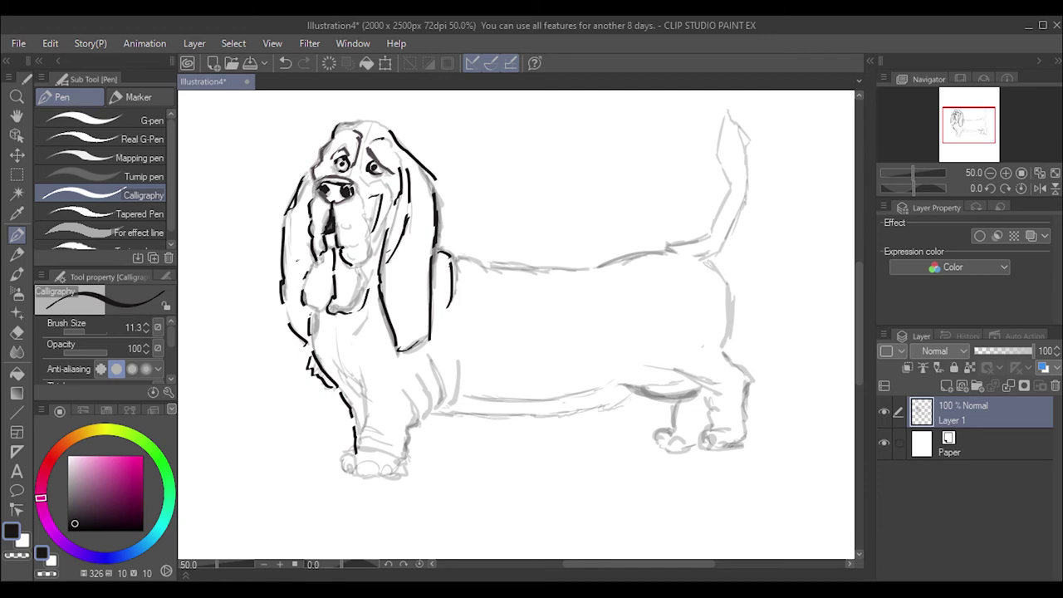
# Ink the left ear's lower edge, the chest and the back of the front leg
pyautogui.moveTo(308, 269); pyautogui.dragTo(300, 306)
pyautogui.moveTo(331, 356); pyautogui.dragTo(352, 383)
pyautogui.moveTo(454, 385); pyautogui.dragTo(453, 403)
pyautogui.moveTo(449, 348)
pyautogui.mouseDown()
pyautogui.moveTo(454, 390)
pyautogui.moveTo(431, 397)
pyautogui.mouseUp()
pyautogui.moveTo(424, 400)
pyautogui.mouseDown()
pyautogui.moveTo(406, 464)
pyautogui.moveTo(411, 441)
pyautogui.mouseUp()
pyautogui.moveTo(376, 471)
pyautogui.mouseDown()
pyautogui.moveTo(396, 470)
pyautogui.moveTo(377, 469)
pyautogui.moveTo(394, 459)
pyautogui.moveTo(342, 468)
pyautogui.mouseUp()
pyautogui.hotkey('ctrl', 'z')
pyautogui.hotkey('ctrl', 'z')
pyautogui.hotkey('ctrl', 'z')
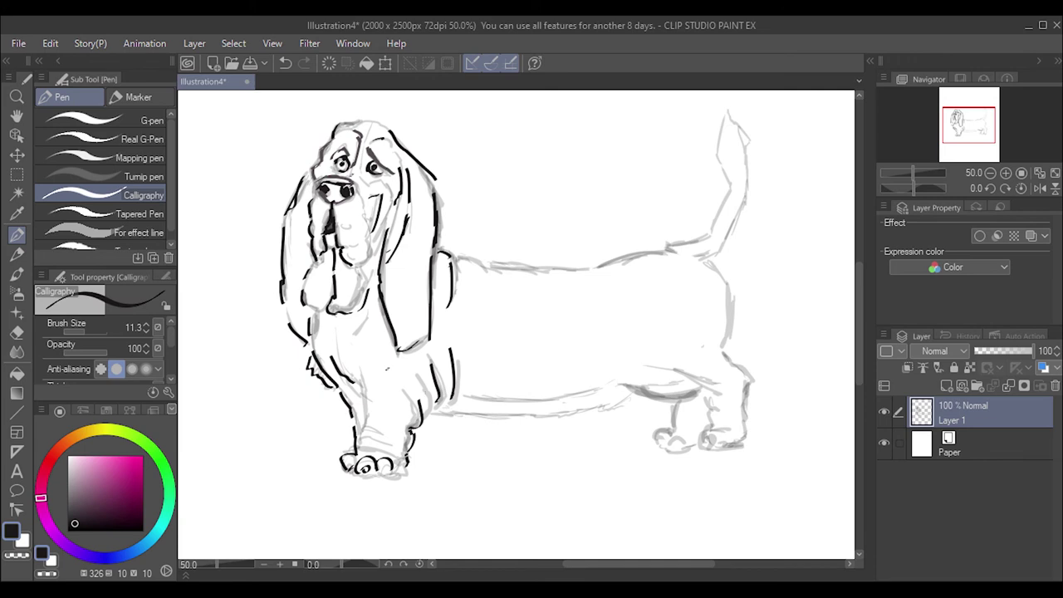
# Ink a mark by the eye, the forehead, the top of the head and the back line
pyautogui.moveTo(344, 166); pyautogui.dragTo(359, 174)
pyautogui.moveTo(362, 137); pyautogui.dragTo(368, 158)
pyautogui.moveTo(369, 118); pyautogui.dragTo(335, 129)
pyautogui.moveTo(595, 264)
pyautogui.mouseDown()
pyautogui.moveTo(661, 246)
pyautogui.moveTo(586, 266)
pyautogui.moveTo(490, 261)
pyautogui.moveTo(531, 264)
pyautogui.mouseUp()
pyautogui.hotkey('ctrl', 'z')
pyautogui.hotkey('ctrl', 'z')
pyautogui.hotkey('ctrl', 'z')
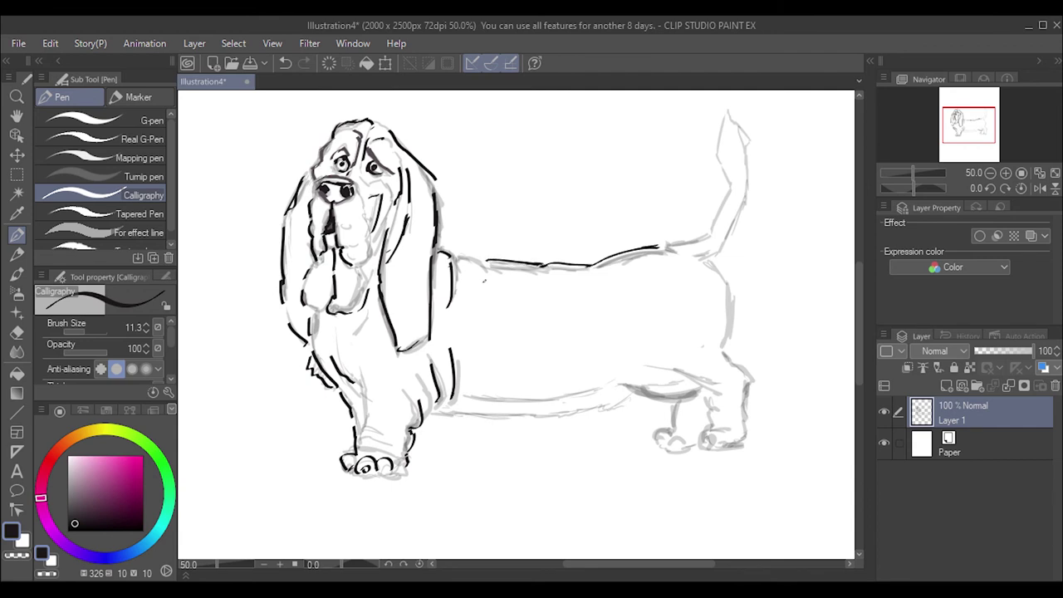
# Ink the back outline and both edges of the tail in black
pyautogui.moveTo(544, 264); pyautogui.dragTo(521, 265)
pyautogui.moveTo(719, 221); pyautogui.dragTo(715, 232)
pyautogui.moveTo(722, 115); pyautogui.dragTo(719, 222)
pyautogui.moveTo(669, 247); pyautogui.dragTo(709, 235)
pyautogui.hotkey('ctrl', 'z')
pyautogui.moveTo(744, 146); pyautogui.dragTo(748, 156)
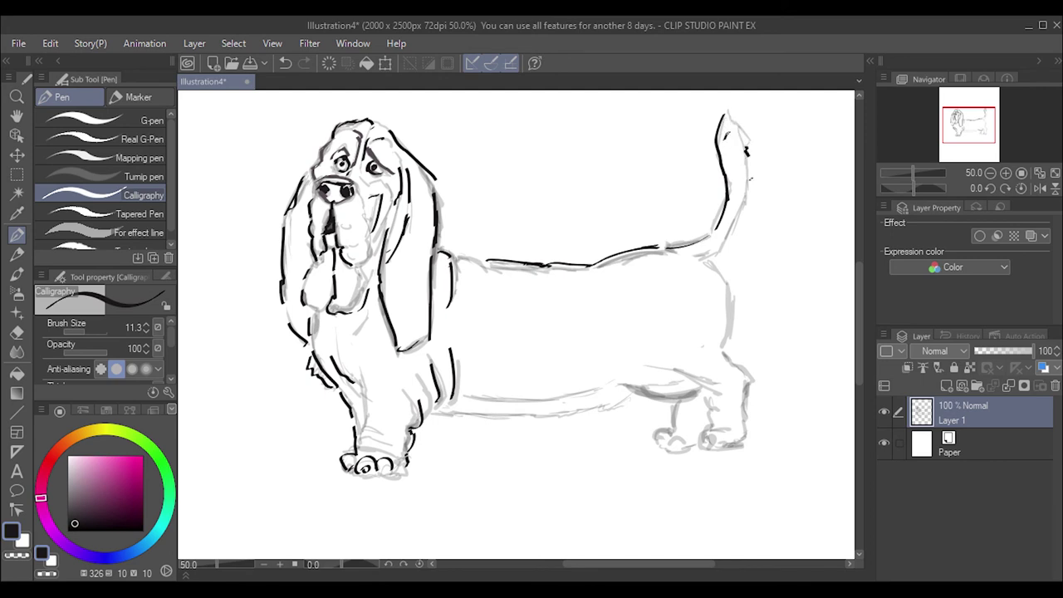
pyautogui.hotkey('ctrl', 'z')
pyautogui.moveTo(751, 185); pyautogui.dragTo(728, 242)
pyautogui.moveTo(750, 154); pyautogui.dragTo(714, 275)
pyautogui.hotkey('ctrl', 'z')
pyautogui.hotkey('ctrl', 'z')
# Ink the rump curve, the back of the hind leg and the top of the hind foot
pyautogui.moveTo(714, 258); pyautogui.dragTo(732, 306)
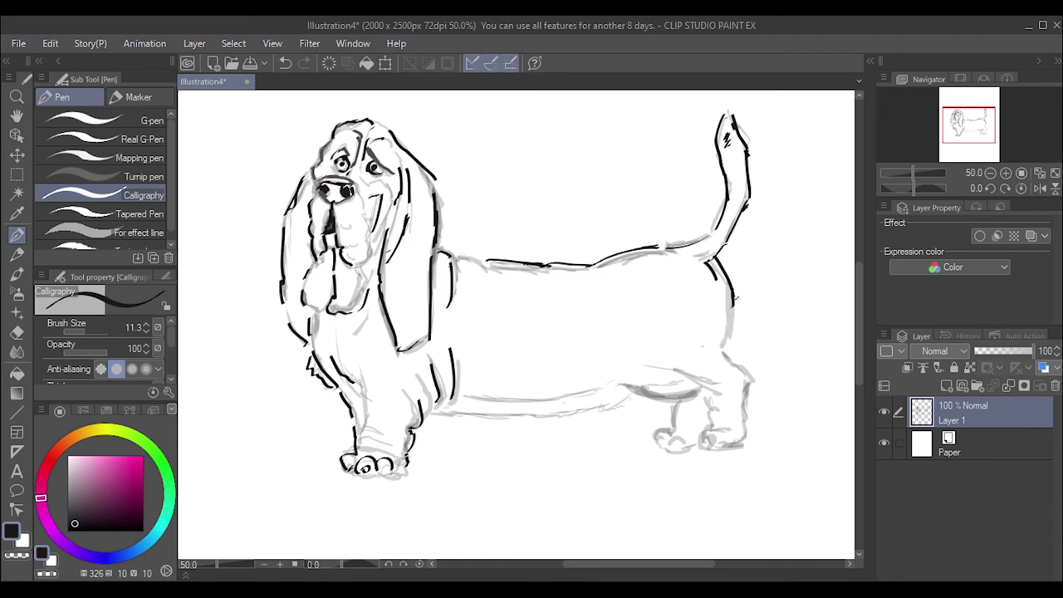
pyautogui.moveTo(738, 389); pyautogui.dragTo(724, 412)
pyautogui.moveTo(734, 295); pyautogui.dragTo(722, 353)
pyautogui.moveTo(693, 394)
pyautogui.mouseDown()
pyautogui.moveTo(699, 404)
pyautogui.moveTo(724, 383)
pyautogui.moveTo(700, 445)
pyautogui.moveTo(712, 445)
pyautogui.moveTo(708, 433)
pyautogui.moveTo(706, 447)
pyautogui.moveTo(724, 445)
pyautogui.moveTo(743, 435)
pyautogui.moveTo(724, 445)
pyautogui.moveTo(748, 419)
pyautogui.moveTo(746, 389)
pyautogui.moveTo(747, 442)
pyautogui.mouseUp()
pyautogui.hotkey('ctrl', 'z')
pyautogui.hotkey('ctrl', 'z')
pyautogui.hotkey('ctrl', 'z')
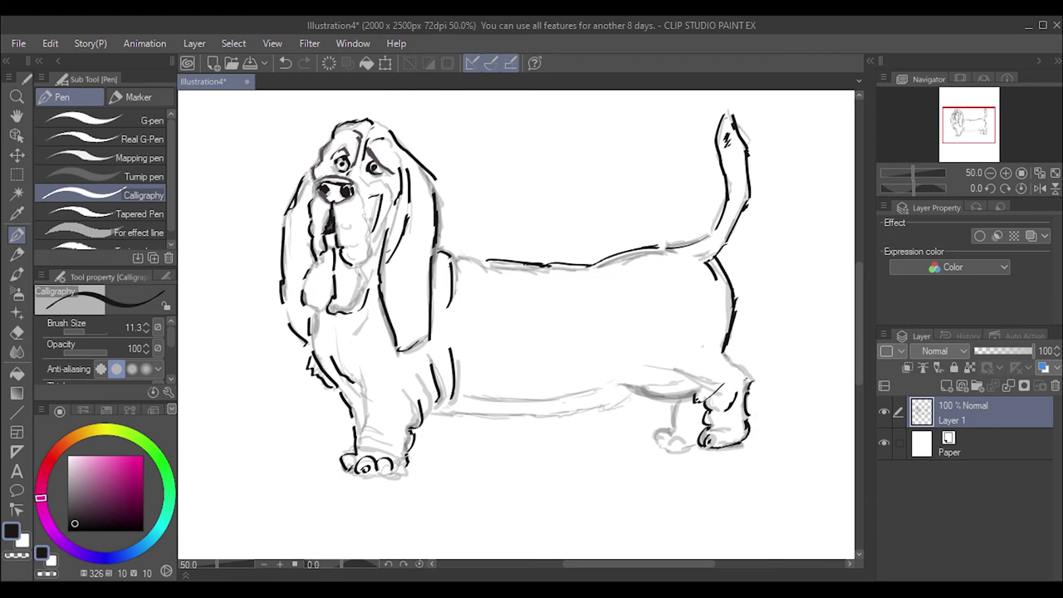
pyautogui.moveTo(729, 365); pyautogui.dragTo(752, 380)
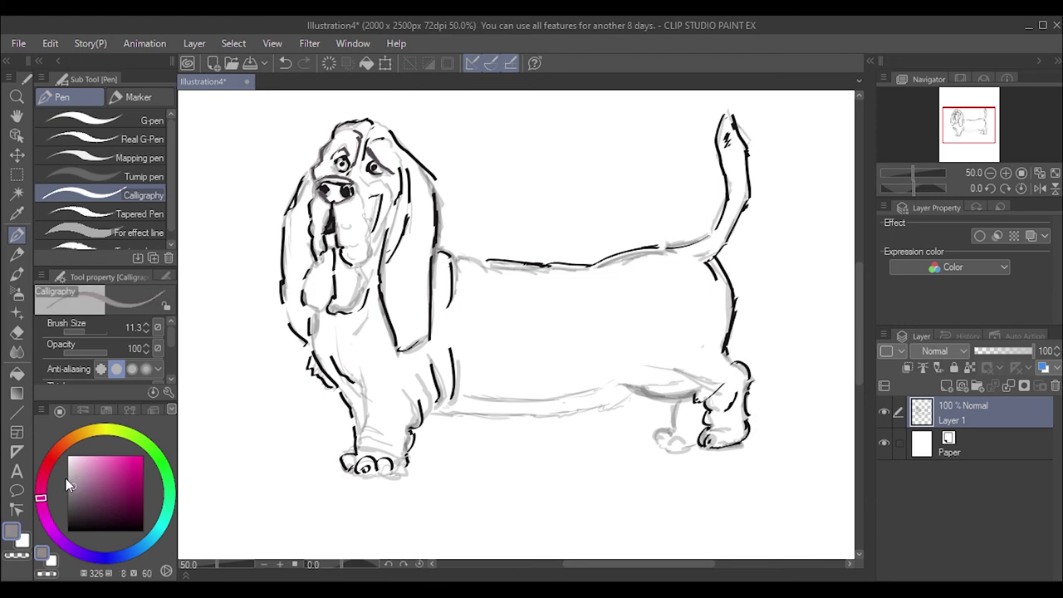
# With the soft Turnip pen, add faint grey strokes along the chest and belly
pyautogui.click(108, 176)
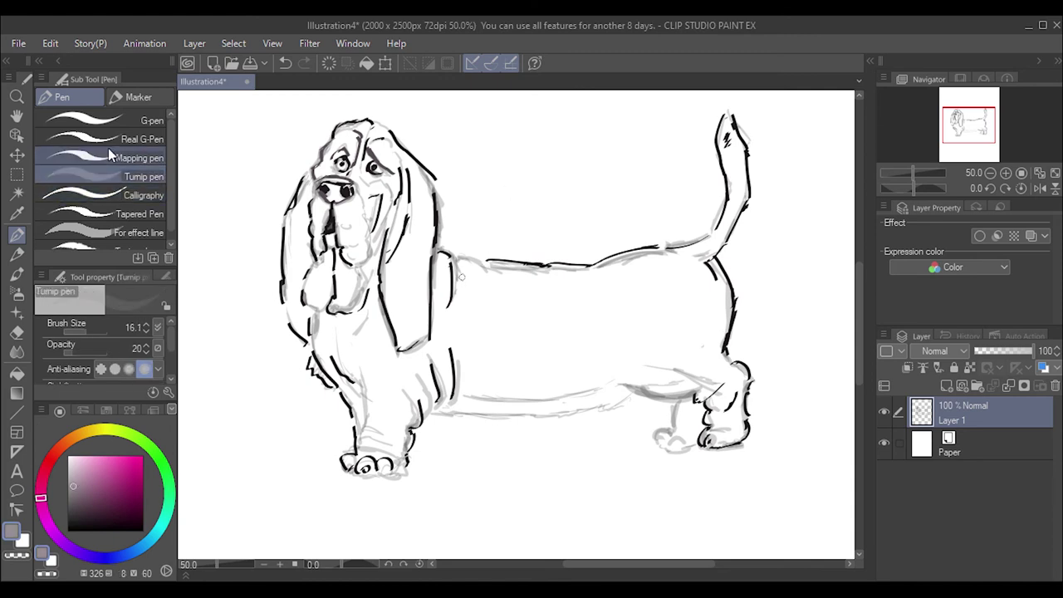
pyautogui.moveTo(448, 319); pyautogui.dragTo(450, 272)
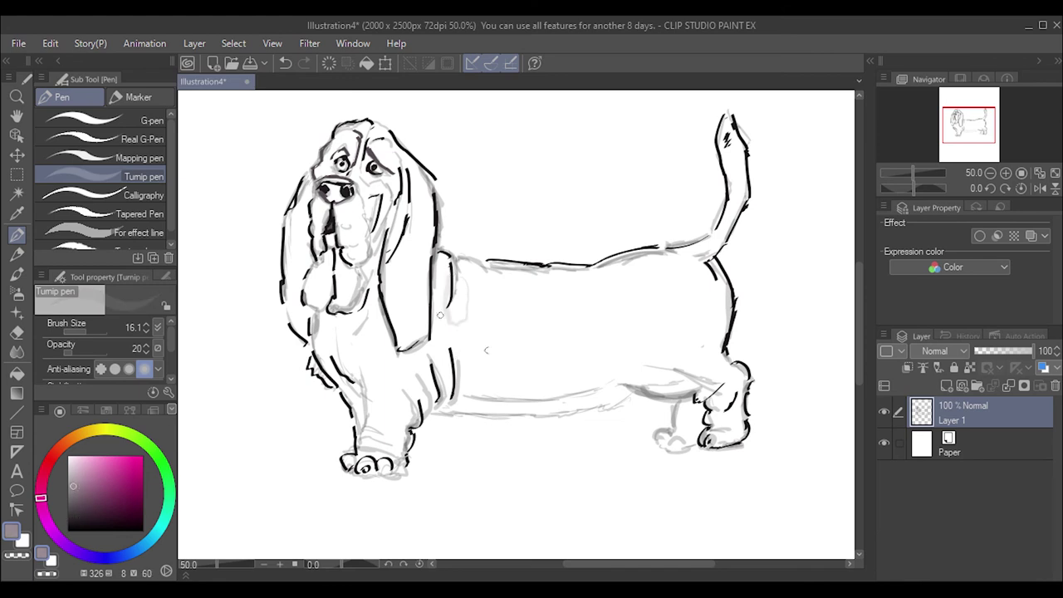
pyautogui.press('x')
pyautogui.moveTo(484, 349); pyautogui.dragTo(598, 341)
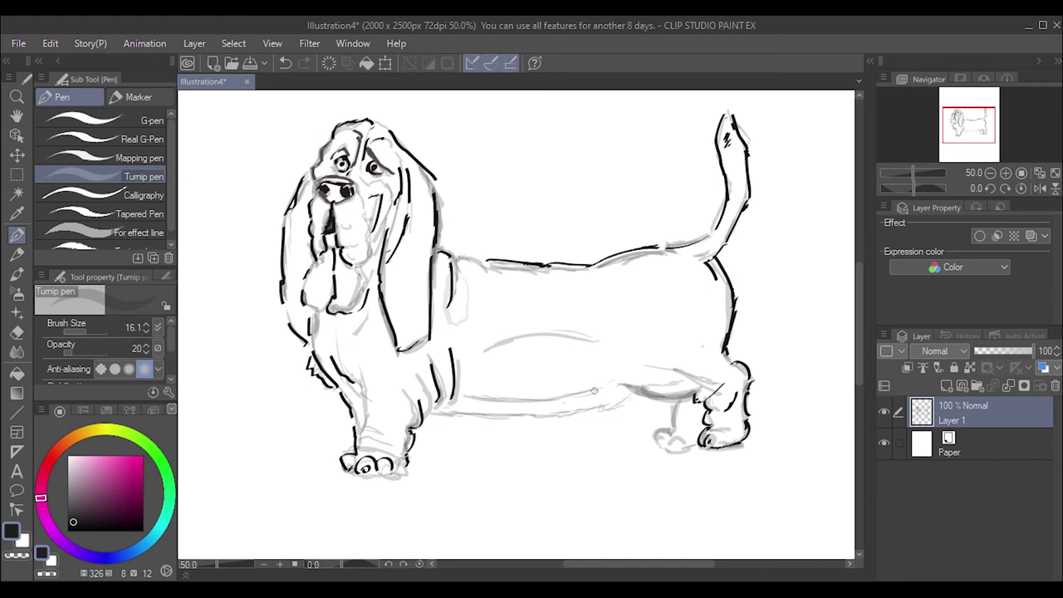
pyautogui.hotkey('ctrl', 'z')
pyautogui.hotkey('ctrl', 'y')
# With the Mapping pen, darken the belly line toward the hind leg and add fur strokes
pyautogui.press(',')
pyautogui.moveTo(433, 410)
pyautogui.mouseDown()
pyautogui.moveTo(586, 411)
pyautogui.moveTo(633, 389)
pyautogui.mouseUp()
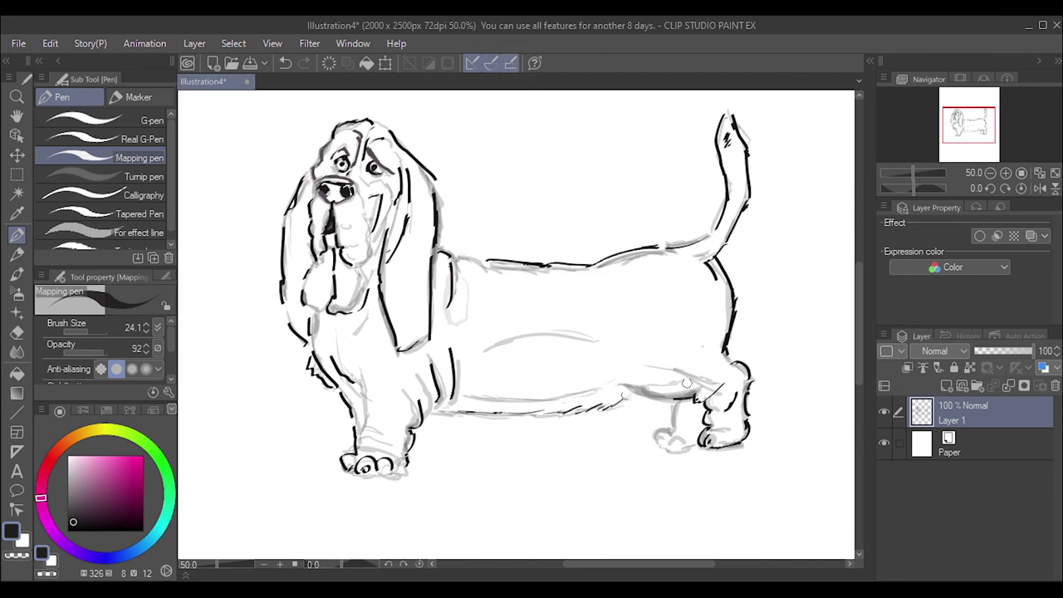
pyautogui.moveTo(629, 386)
pyautogui.mouseDown()
pyautogui.moveTo(690, 397)
pyautogui.moveTo(656, 440)
pyautogui.moveTo(694, 444)
pyautogui.mouseUp()
pyautogui.hotkey('ctrl', 'z')
pyautogui.hotkey('ctrl', 'y')
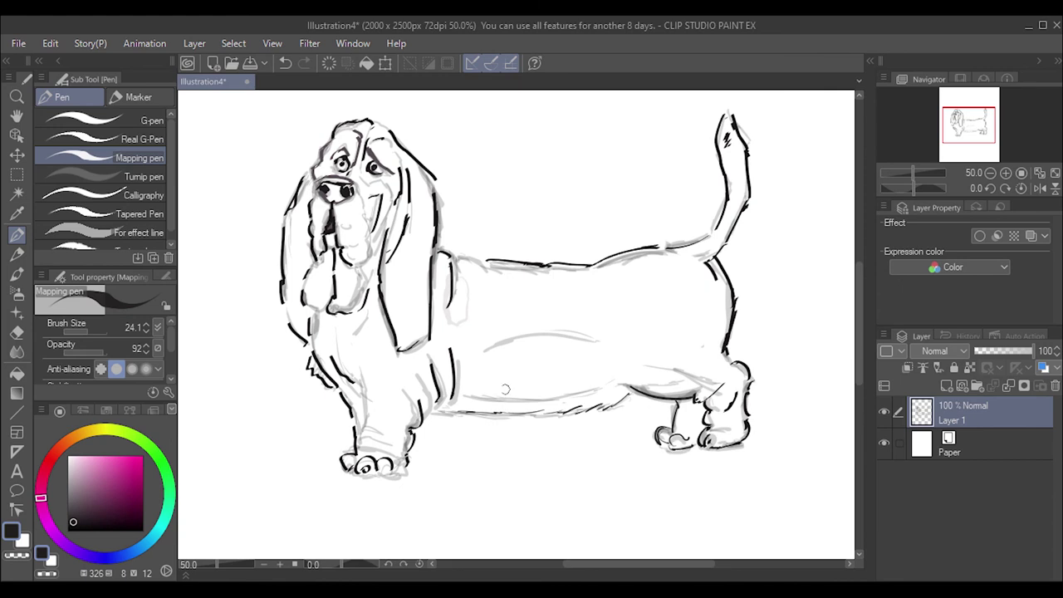
pyautogui.moveTo(488, 401); pyautogui.dragTo(556, 396)
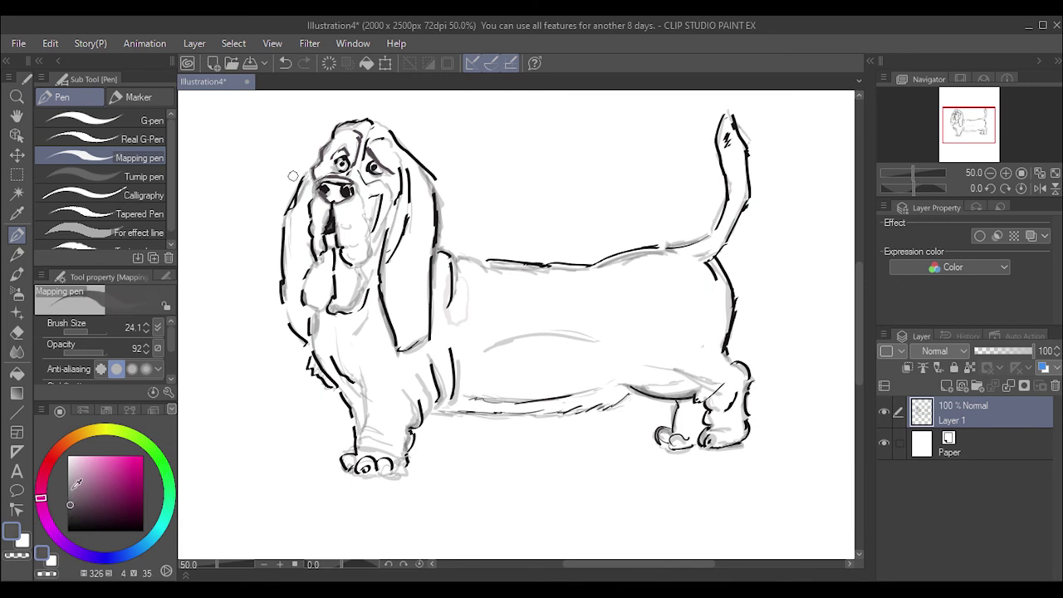
# Add grey texture arcs across the body, belly and haunch with the Turnip pen
pyautogui.click(111, 174)
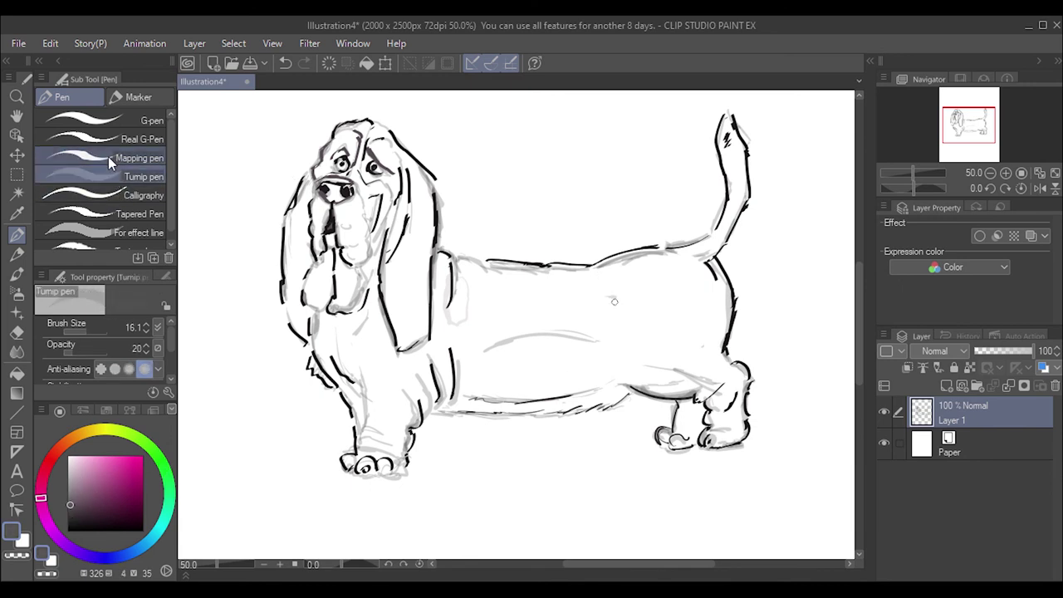
pyautogui.moveTo(605, 319); pyautogui.dragTo(552, 318)
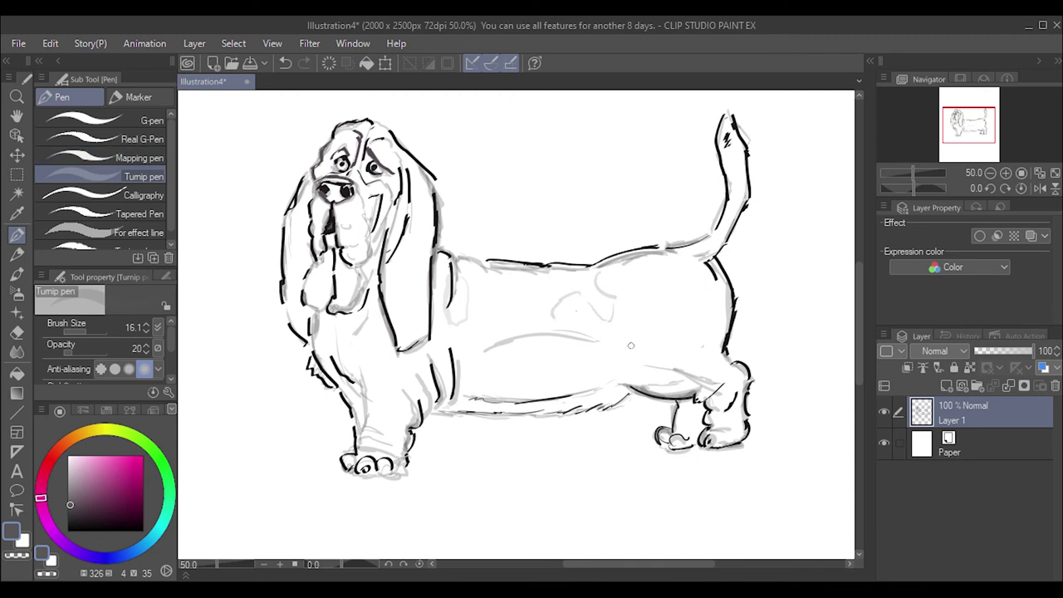
pyautogui.moveTo(631, 347)
pyautogui.mouseDown()
pyautogui.moveTo(650, 287)
pyautogui.moveTo(705, 289)
pyautogui.moveTo(681, 277)
pyautogui.mouseUp()
pyautogui.moveTo(710, 315)
pyautogui.mouseDown()
pyautogui.moveTo(644, 312)
pyautogui.moveTo(639, 350)
pyautogui.mouseUp()
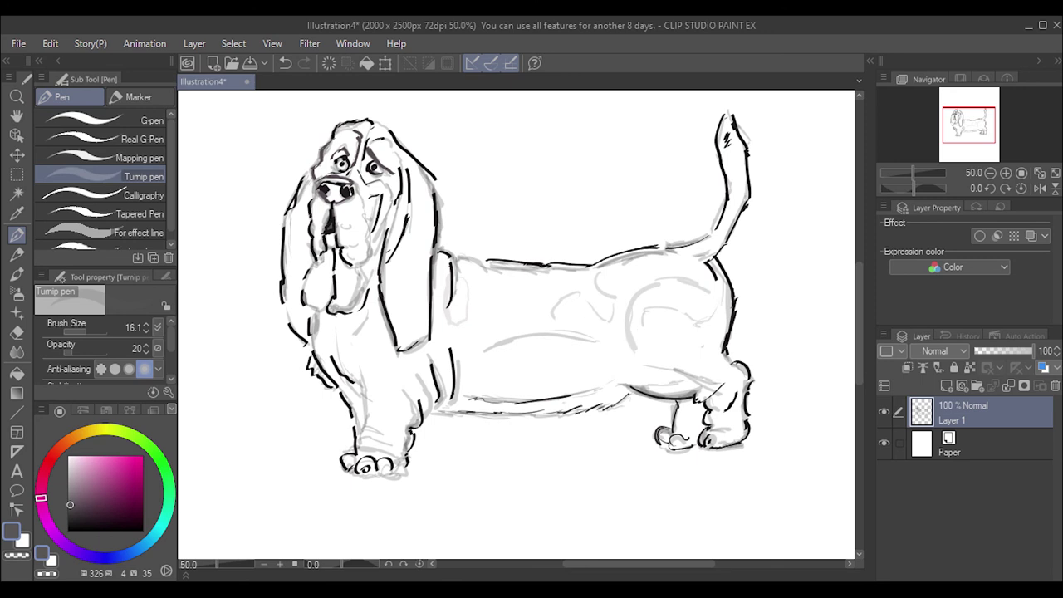
pyautogui.moveTo(554, 320)
pyautogui.mouseDown()
pyautogui.moveTo(559, 340)
pyautogui.moveTo(513, 306)
pyautogui.moveTo(488, 342)
pyautogui.mouseUp()
pyautogui.moveTo(519, 306); pyautogui.dragTo(493, 324)
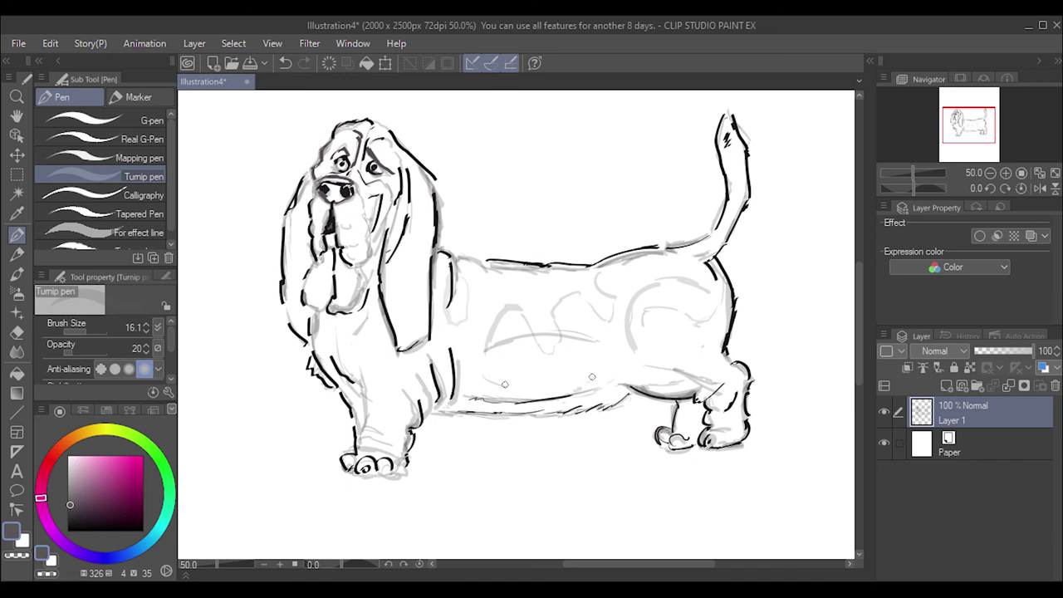
pyautogui.moveTo(504, 385); pyautogui.dragTo(595, 370)
# With the black Calligraphy pen, add short strokes on the front leg, chin, mouth and nose
pyautogui.click(98, 195)
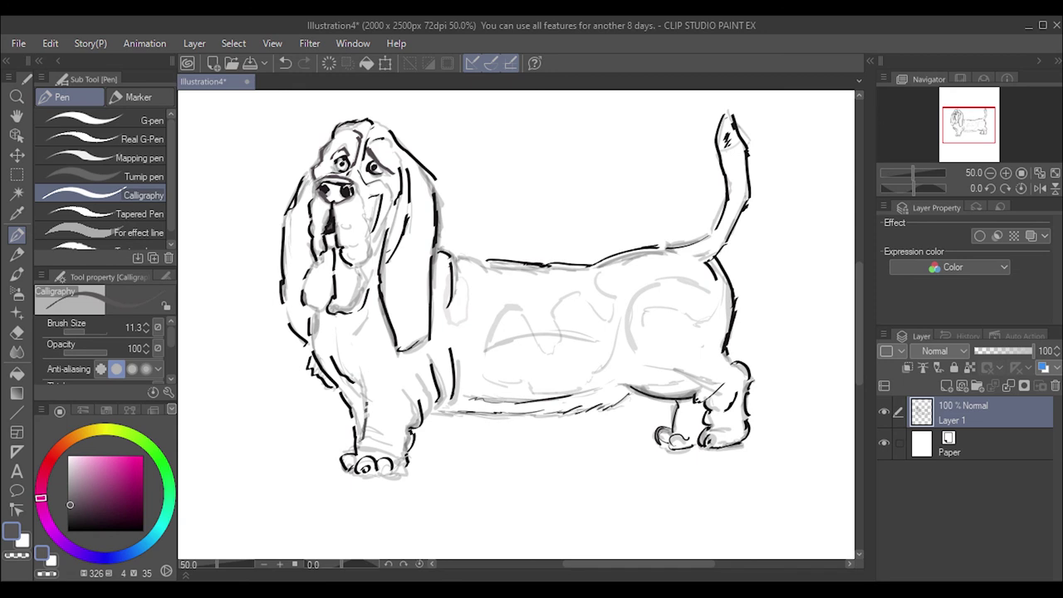
pyautogui.moveTo(365, 403); pyautogui.dragTo(363, 375)
pyautogui.moveTo(354, 385); pyautogui.dragTo(363, 407)
pyautogui.moveTo(344, 248); pyautogui.dragTo(375, 241)
pyautogui.moveTo(324, 213); pyautogui.dragTo(327, 230)
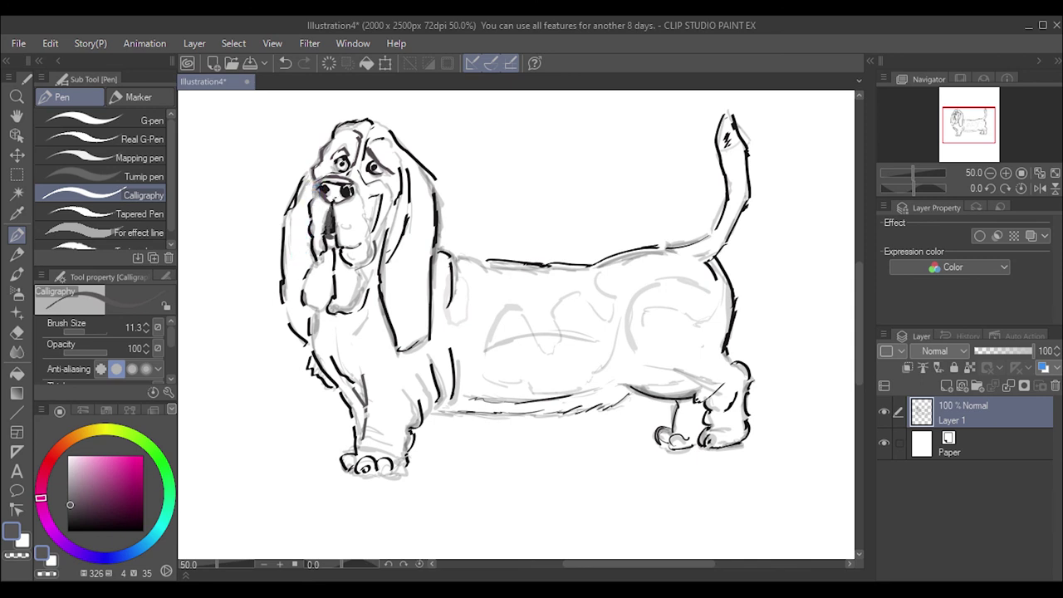
pyautogui.moveTo(314, 183); pyautogui.dragTo(312, 197)
pyautogui.moveTo(334, 190); pyautogui.dragTo(331, 198)
# Switch to black and ink the mouth interior and left eye, undoing a stray mouth stroke
pyautogui.click(72, 525)
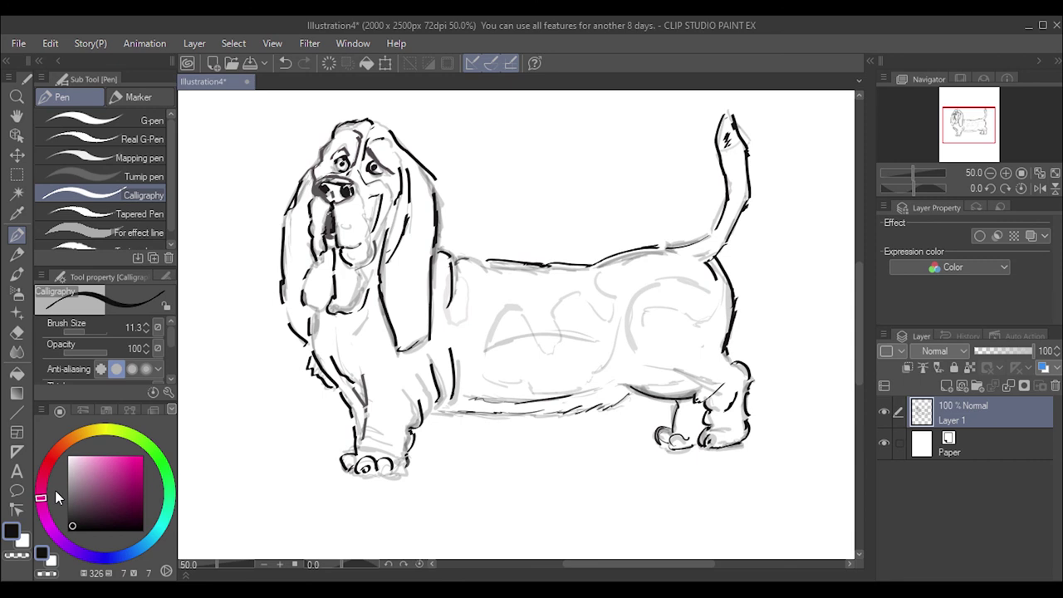
pyautogui.moveTo(324, 213); pyautogui.dragTo(331, 237)
pyautogui.click(341, 163)
pyautogui.moveTo(329, 224); pyautogui.dragTo(334, 239)
pyautogui.hotkey('ctrl', 'z')
# Touch up the bottom of the left ear, fill more of the mouth, and darken the left eye
pyautogui.hotkey('ctrl', 'z')
pyautogui.moveTo(325, 308)
pyautogui.mouseDown()
pyautogui.moveTo(309, 312)
pyautogui.moveTo(325, 310)
pyautogui.moveTo(314, 346)
pyautogui.mouseUp()
pyautogui.hotkey('ctrl', 'z')
pyautogui.hotkey('ctrl', 'z')
pyautogui.hotkey('ctrl', 'z')
pyautogui.moveTo(307, 269); pyautogui.dragTo(312, 355)
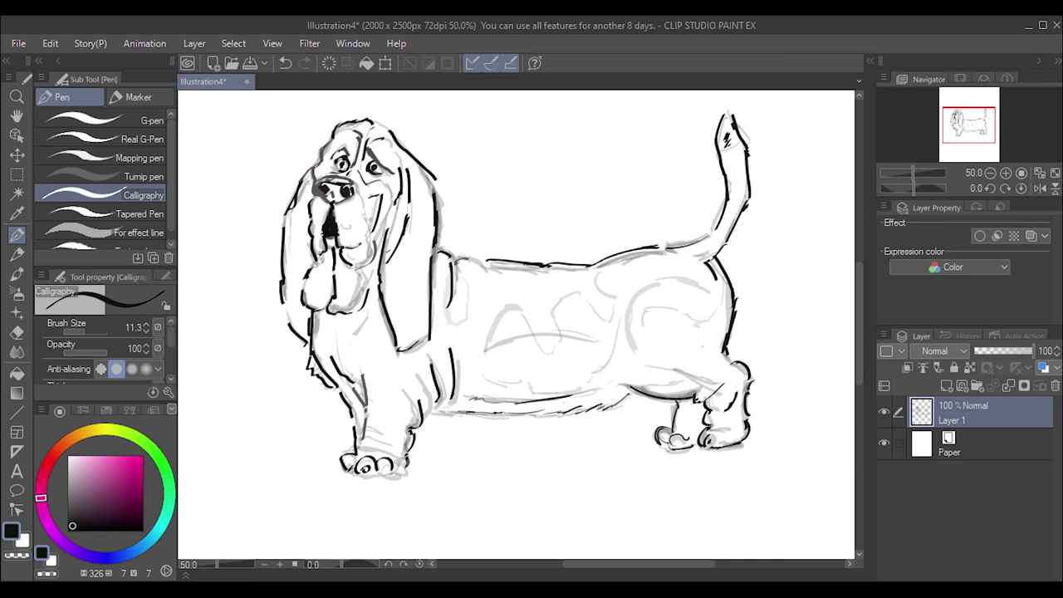
pyautogui.moveTo(324, 228)
pyautogui.mouseDown()
pyautogui.moveTo(331, 211)
pyautogui.moveTo(332, 221)
pyautogui.mouseUp()
pyautogui.hotkey('ctrl', 'z')
pyautogui.moveTo(337, 152); pyautogui.dragTo(349, 158)
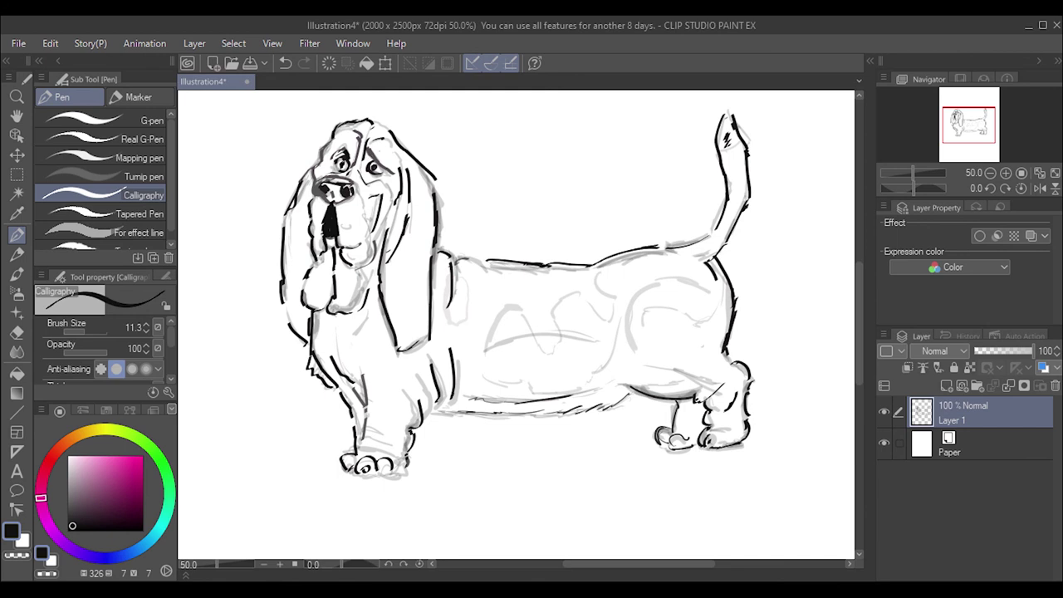